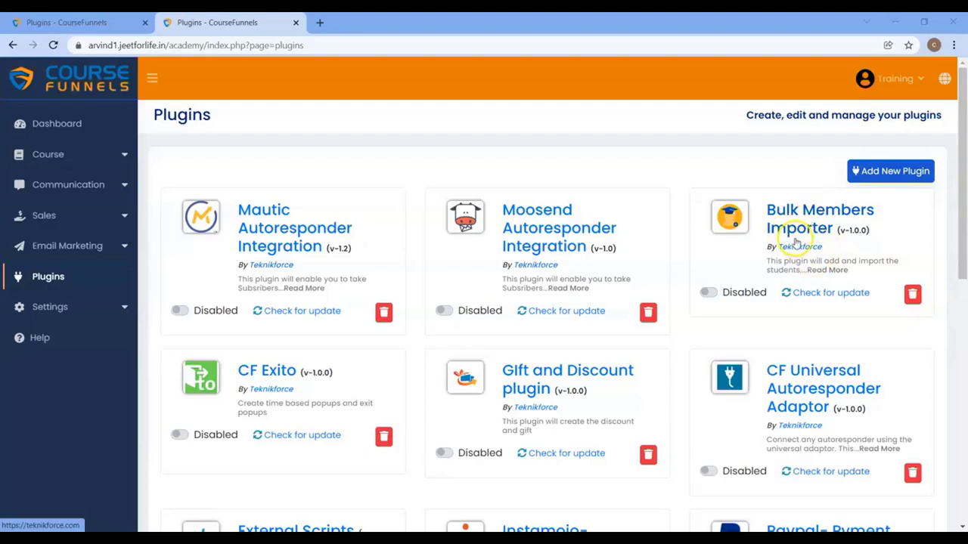
# Step: Open the CloudFunnels Marketplace through Add New Plugin's Install From Market Place option
pyautogui.click(896, 180)
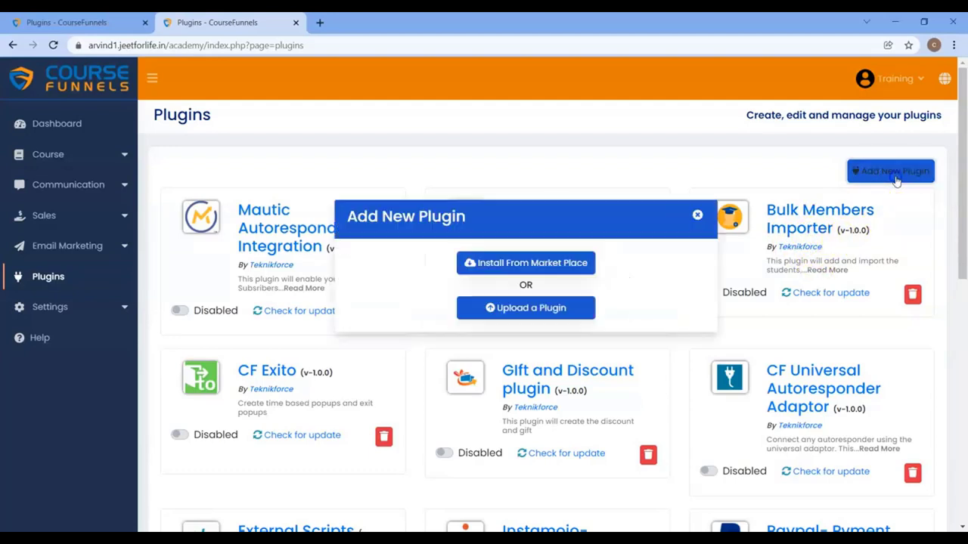
pyautogui.click(551, 273)
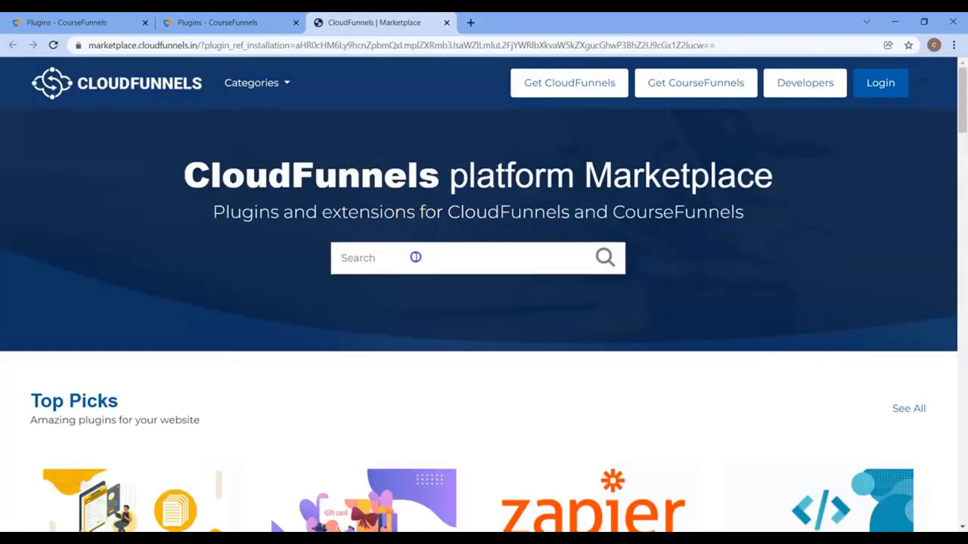
# Step: Search the marketplace for 'bulk members importer', then return to the CourseFunnels Plugins tab
pyautogui.click(415, 257)
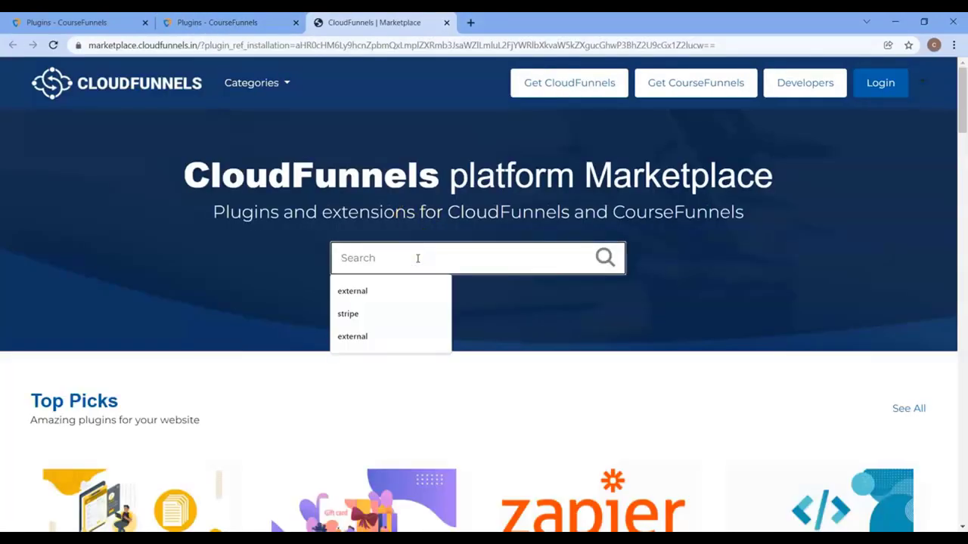
pyautogui.write('bulk members importer')
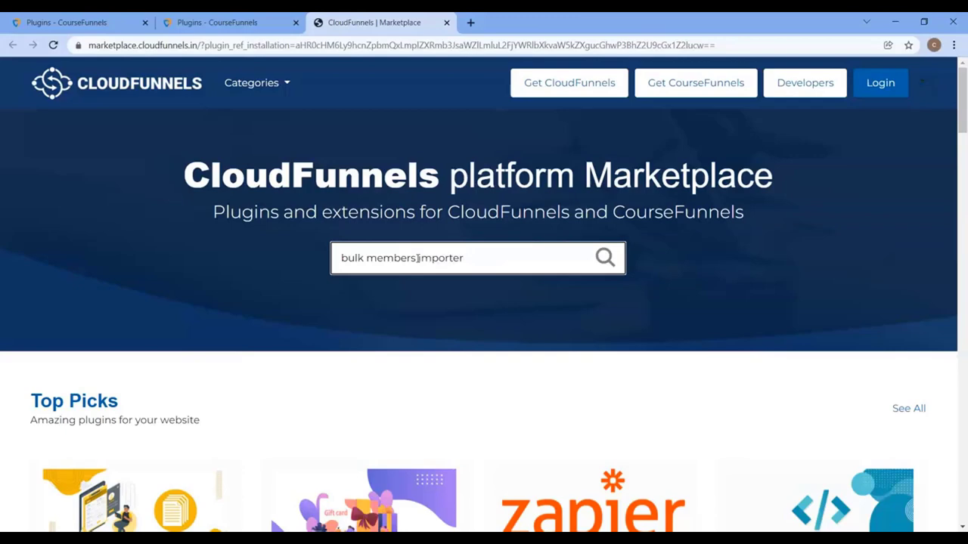
pyautogui.click(226, 24)
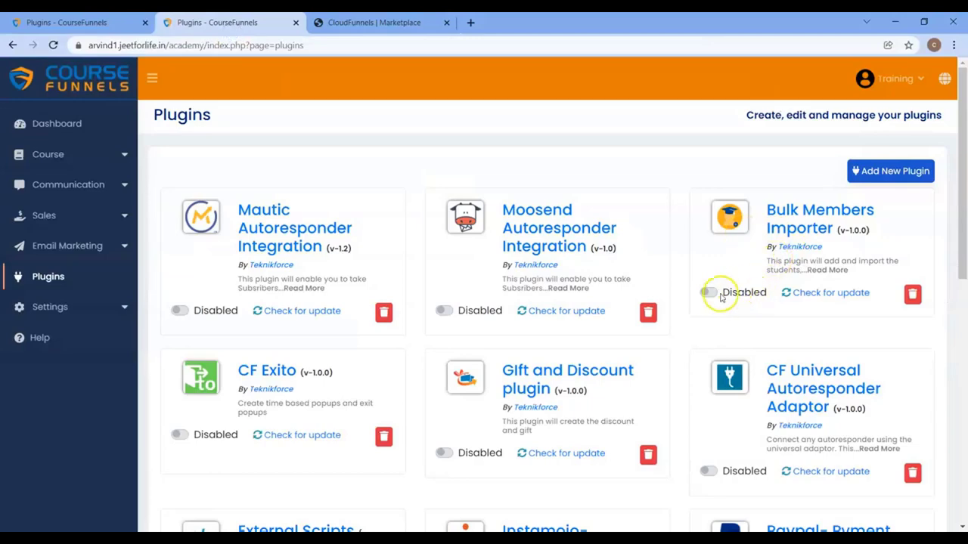
# Step: Activate Bulk Members Importer and open its Course Funnels list from the sidebar
pyautogui.click(708, 293)
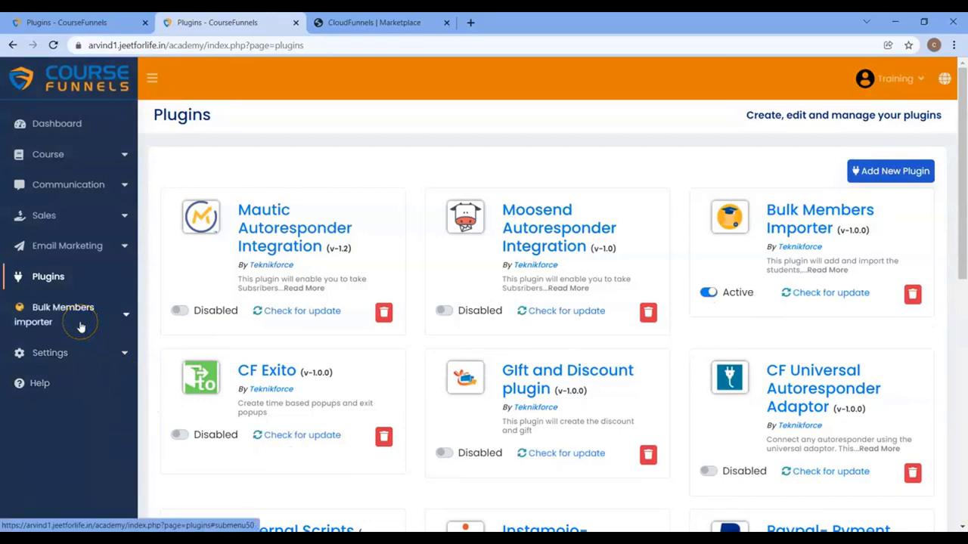
pyautogui.click(80, 326)
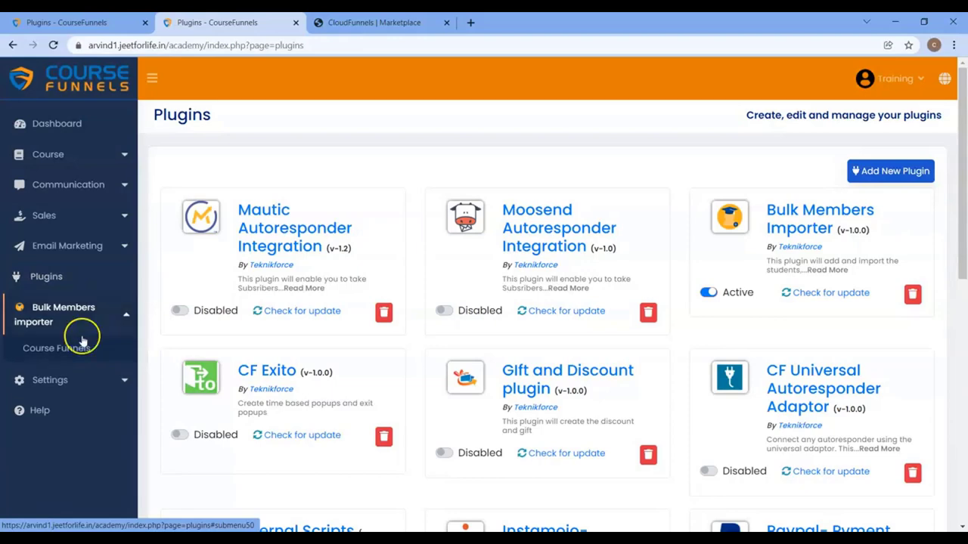
pyautogui.click(62, 354)
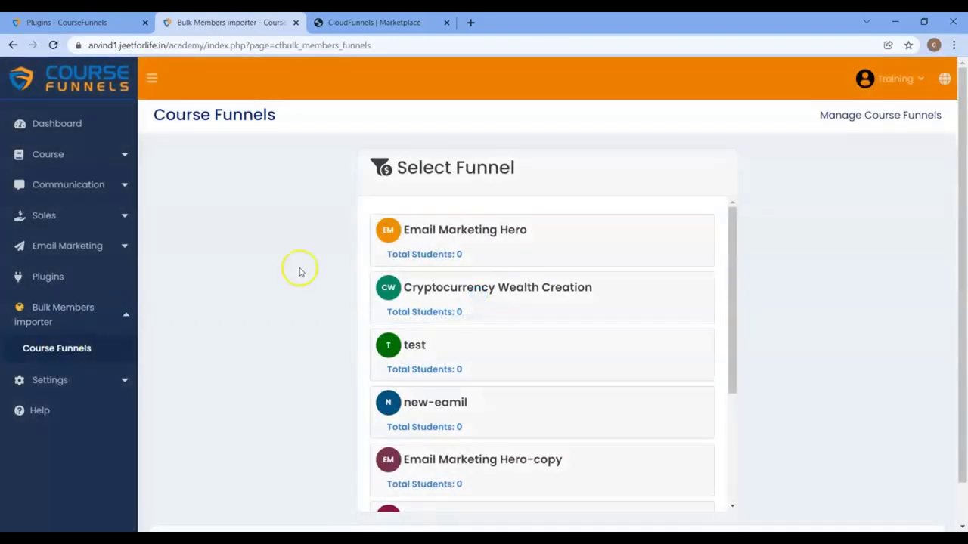
pyautogui.scroll(-3, 519, 350)
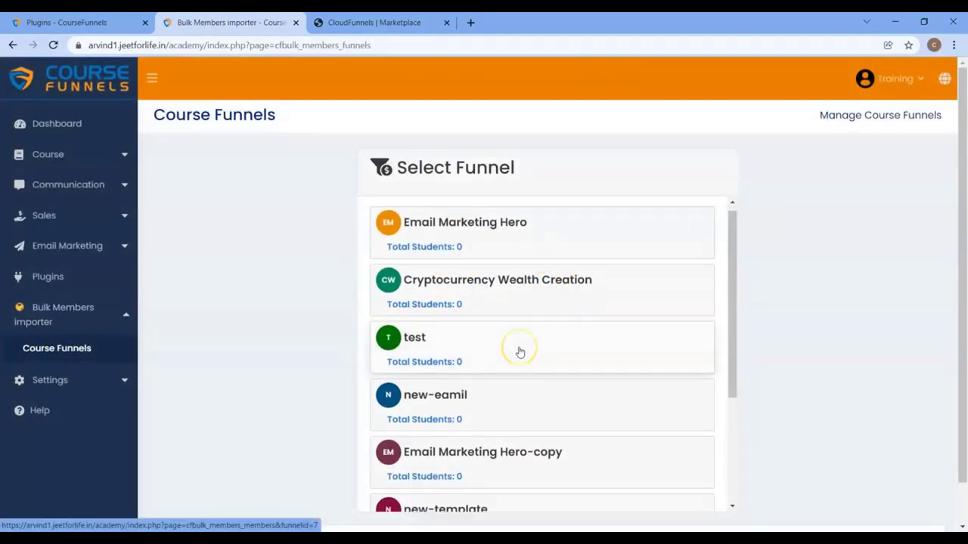
pyautogui.scroll(3, 519, 350)
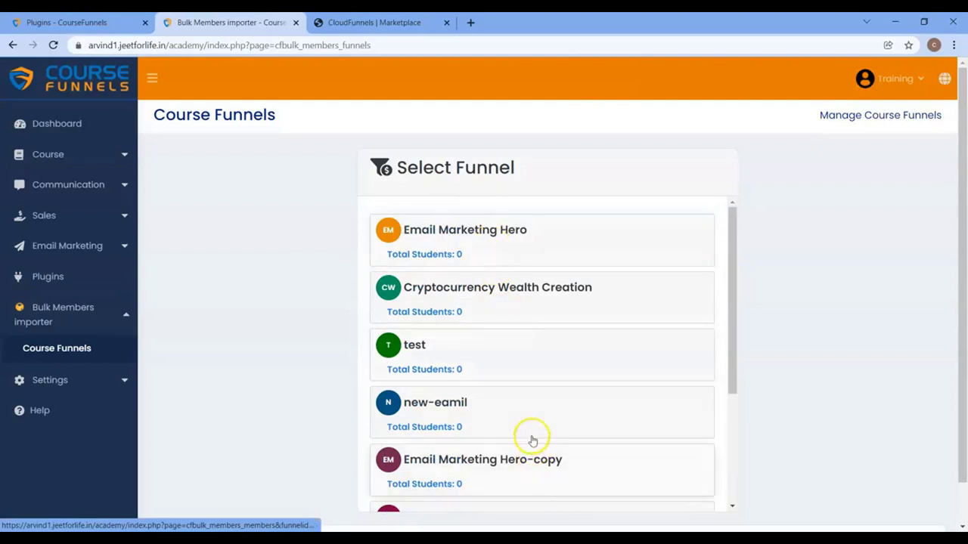
pyautogui.scroll(-3, 532, 409)
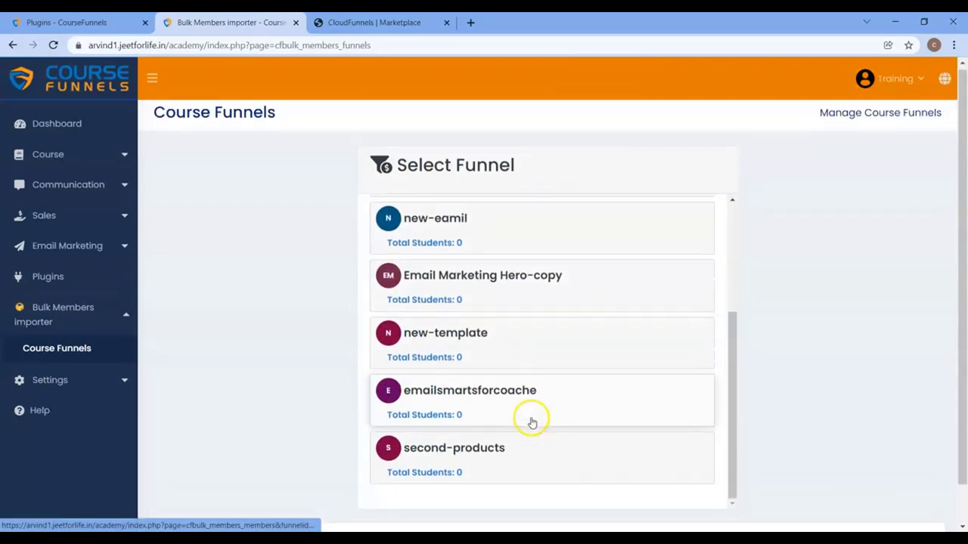
pyautogui.scroll(3, 521, 378)
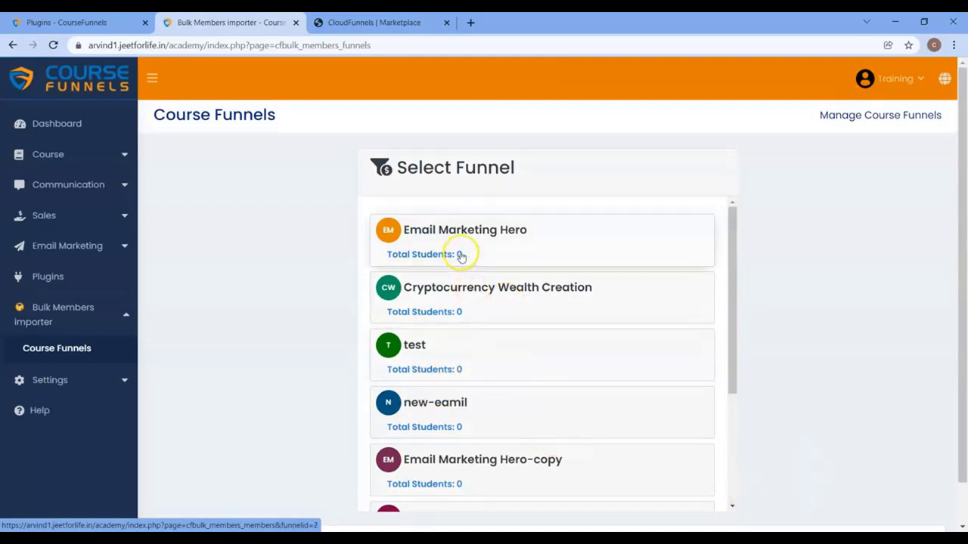
# Step: Open the Course > Course Funnels table and highlight the Email Marketing Hero funnel name
pyautogui.click(68, 157)
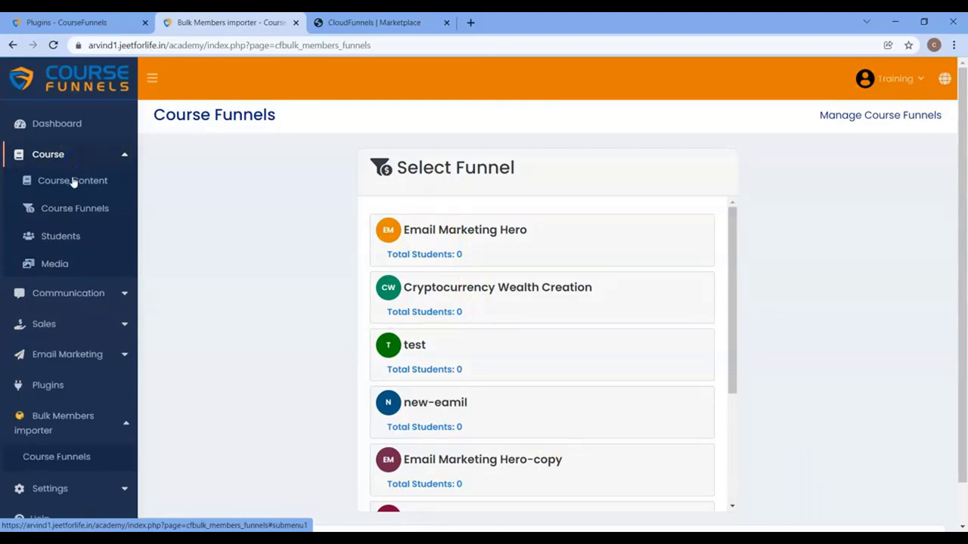
pyautogui.click(67, 211)
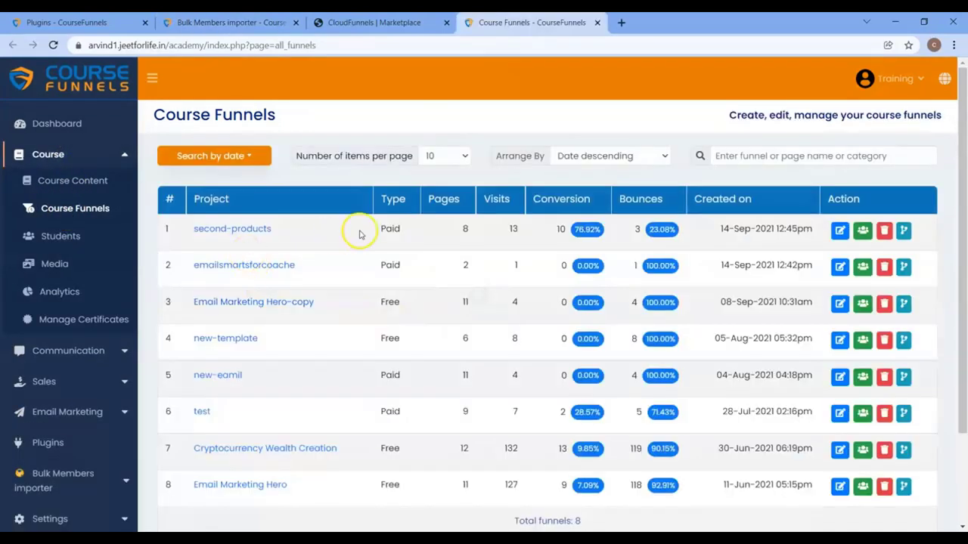
pyautogui.scroll(-3, 358, 231)
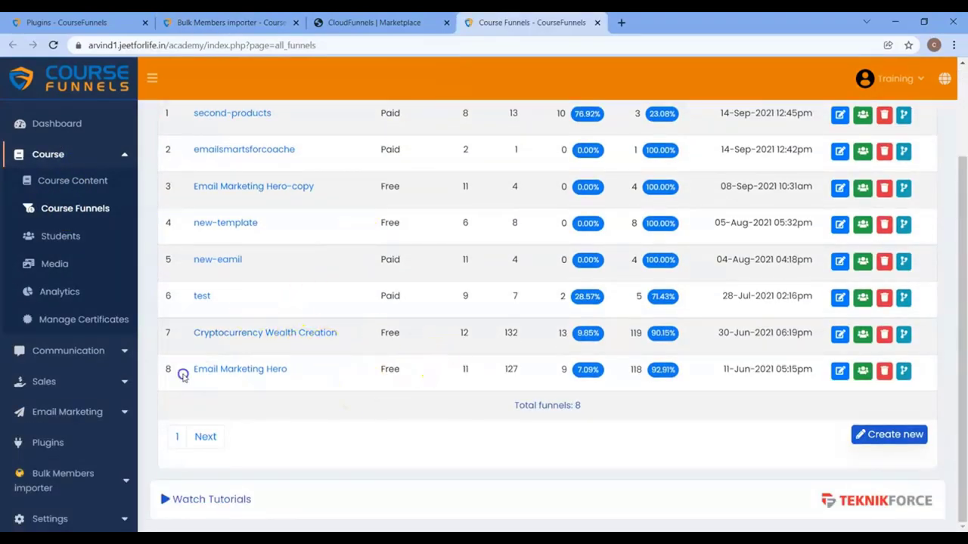
pyautogui.moveTo(178, 371); pyautogui.dragTo(307, 371)
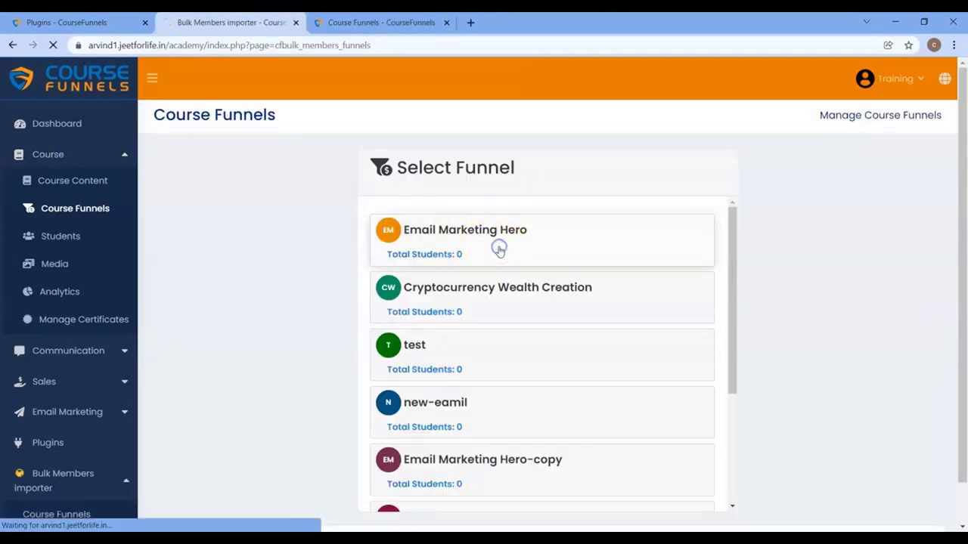
# Step: Open the Email Marketing Hero funnel's students and choose Add New Student
pyautogui.click(498, 250)
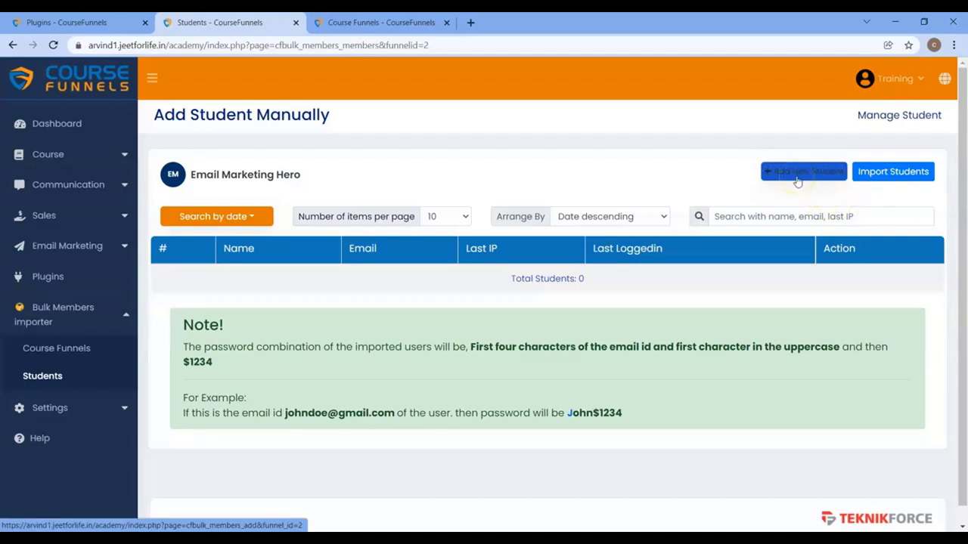
pyautogui.click(798, 180)
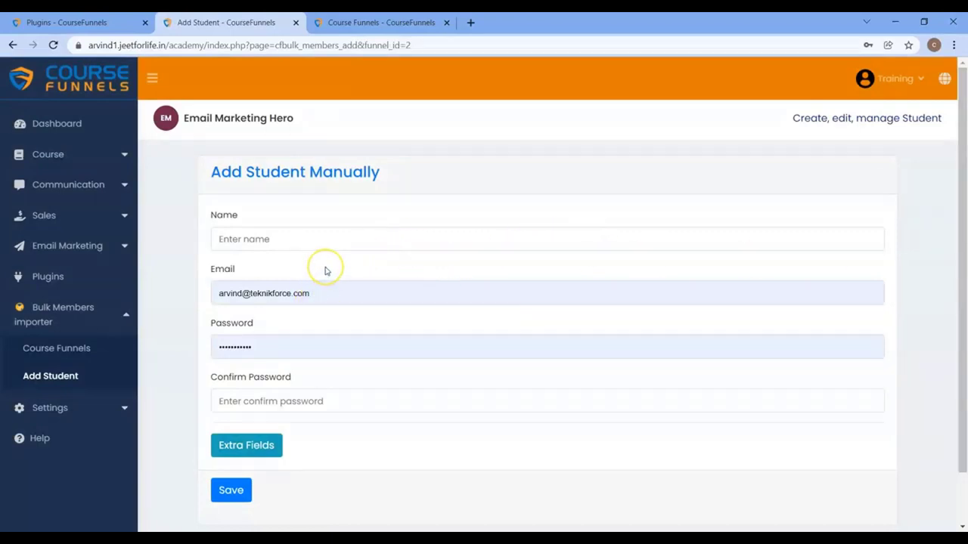
# Step: Enter the new student's name, e-mail address, password and password confirmation
pyautogui.click(296, 243)
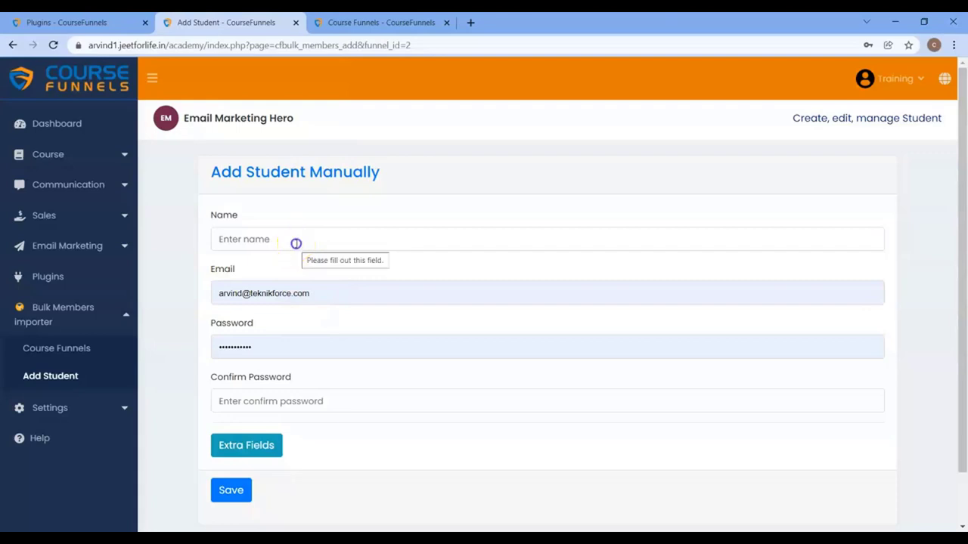
pyautogui.write('Tony')
pyautogui.press('Tab')
pyautogui.write('tony')
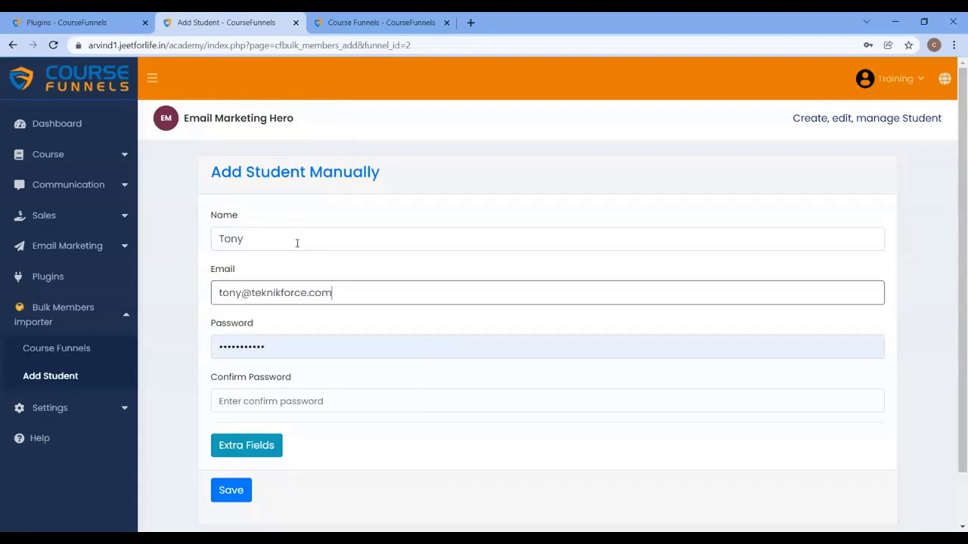
pyautogui.press('Tab')
pyautogui.press('BackSpace')
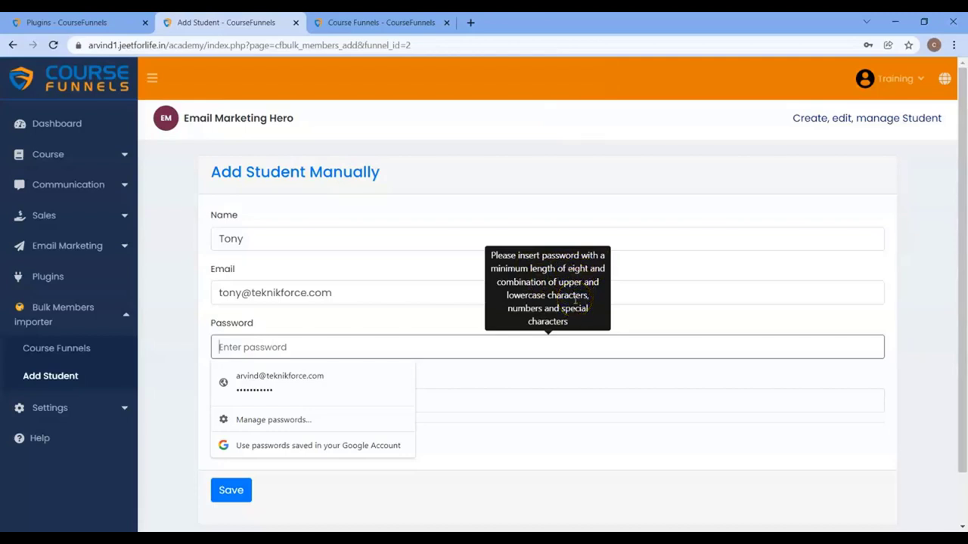
pyautogui.write('a')
pyautogui.click(442, 403)
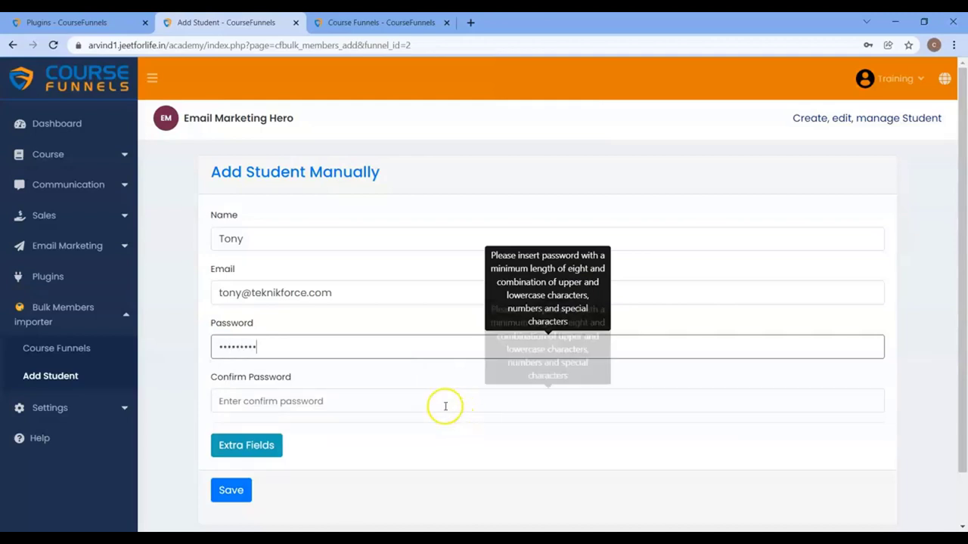
pyautogui.write('aaaaa')
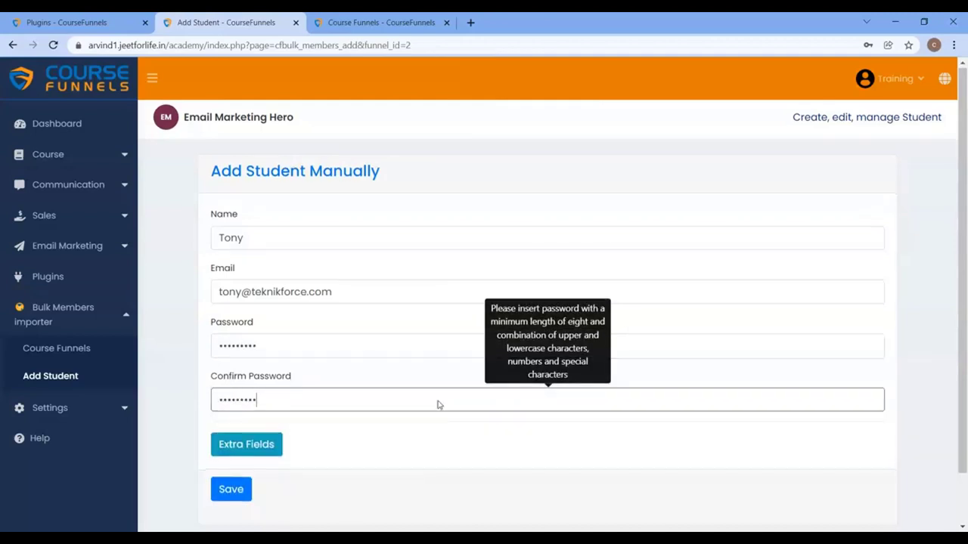
# Step: Add a phoneno extra field with the phone number and City 'London', then save the student
pyautogui.scroll(-1, 371, 403)
pyautogui.click(244, 389)
pyautogui.click(332, 427)
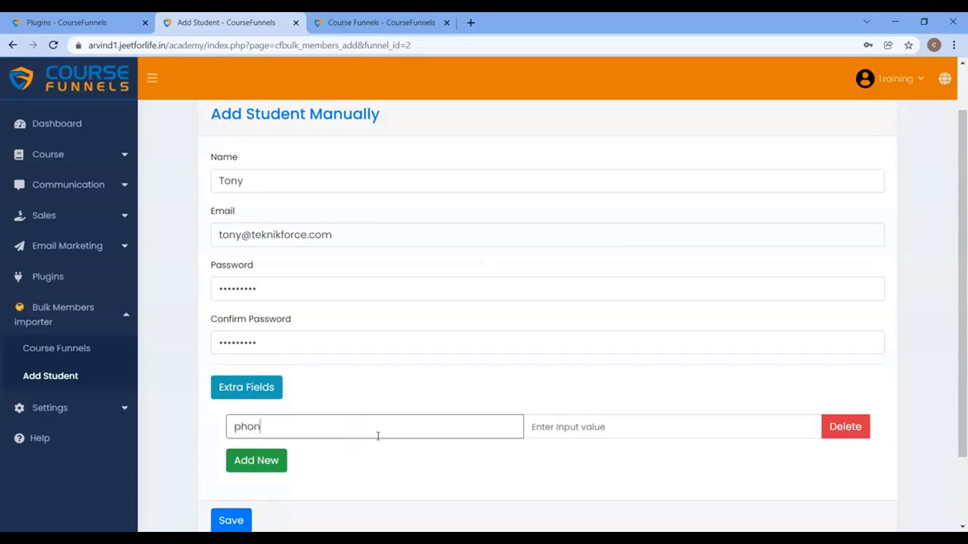
pyautogui.click(596, 423)
pyautogui.write('9999999999')
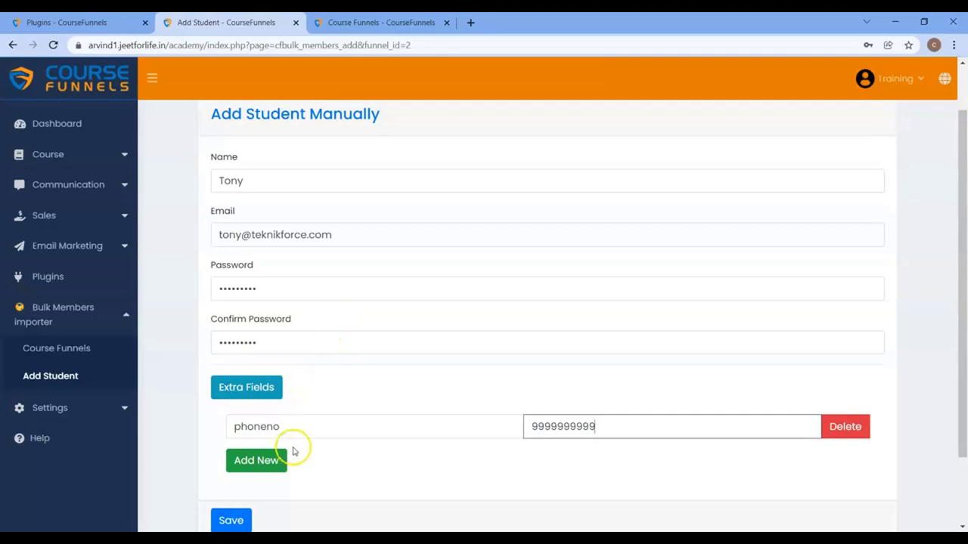
pyautogui.click(279, 465)
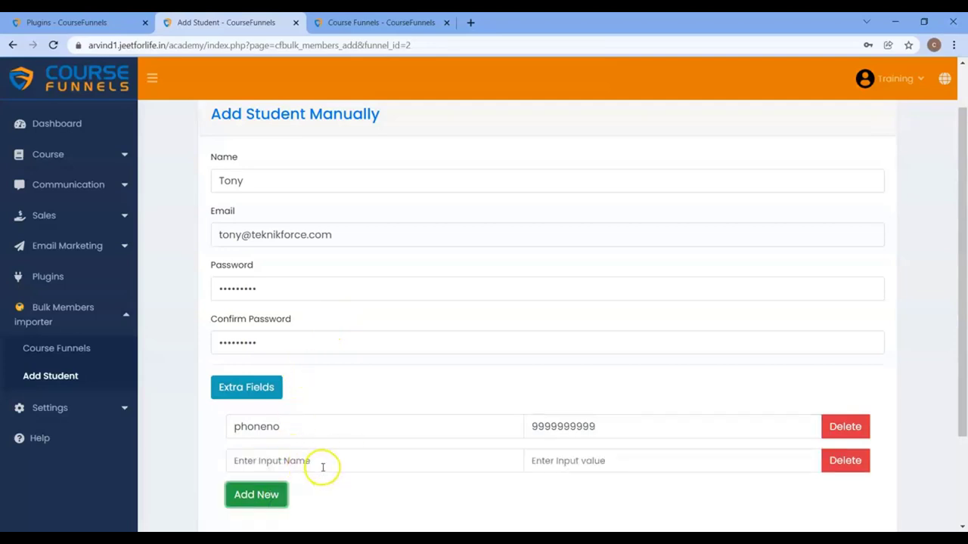
pyautogui.scroll(-1, 322, 467)
pyautogui.click(339, 399)
pyautogui.write('City')
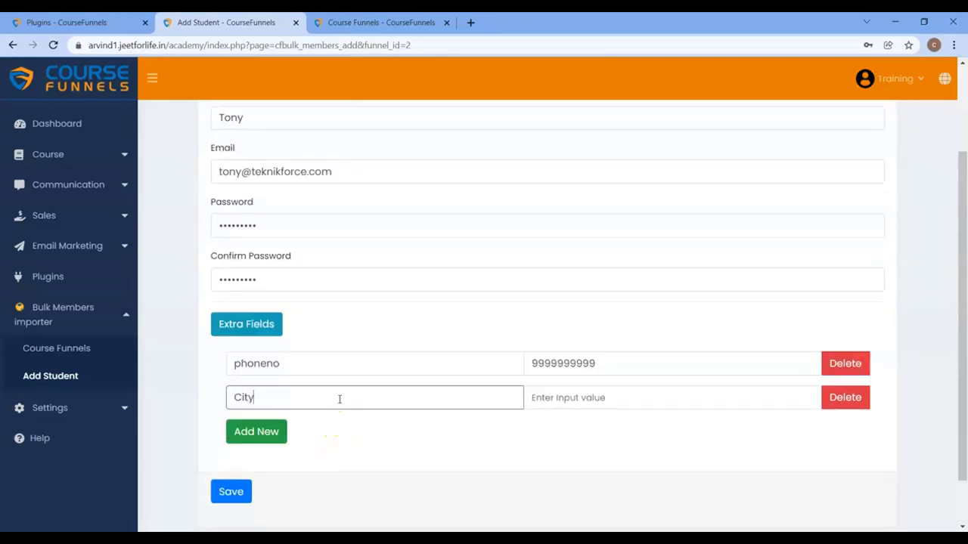
pyautogui.click(625, 398)
pyautogui.write('London')
pyautogui.scroll(-1, 207, 450)
pyautogui.click(224, 437)
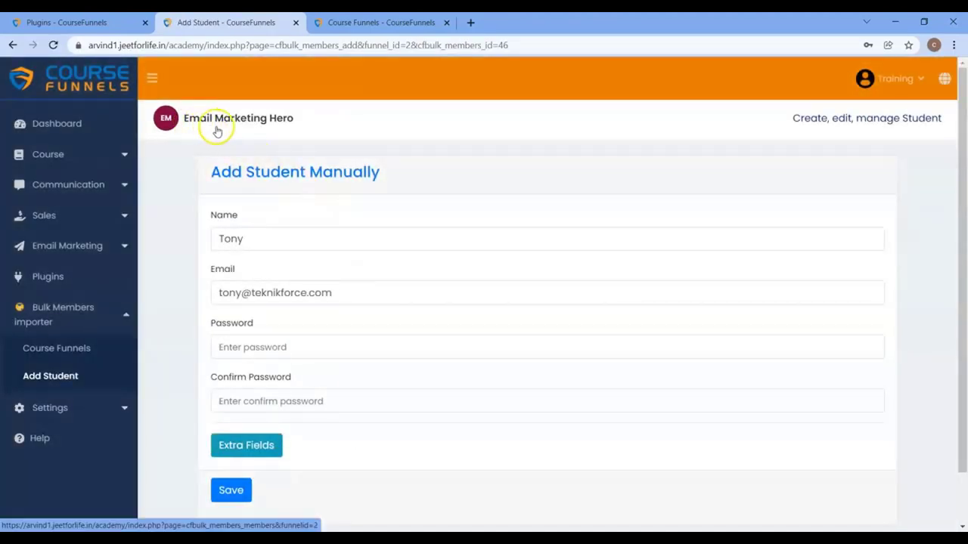
# Step: Open the Course Funnels list in a separate browser tab
pyautogui.click(74, 161)
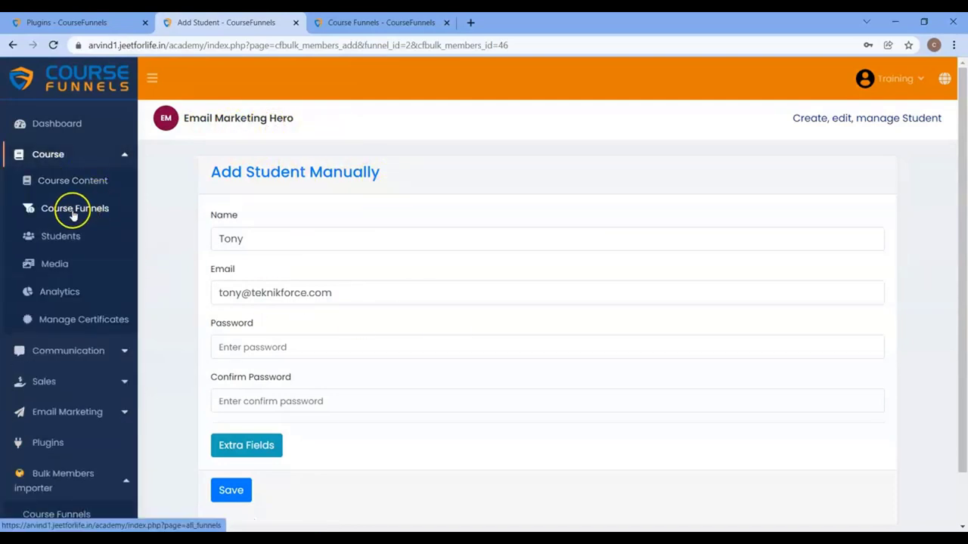
pyautogui.rightClick(114, 205)
pyautogui.click(166, 210)
pyautogui.click(350, 23)
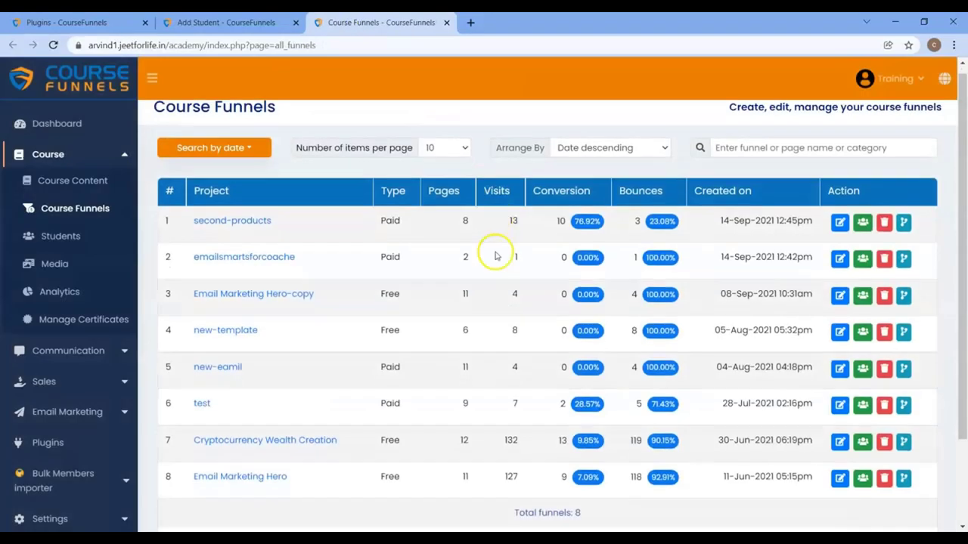
pyautogui.scroll(-3, 237, 385)
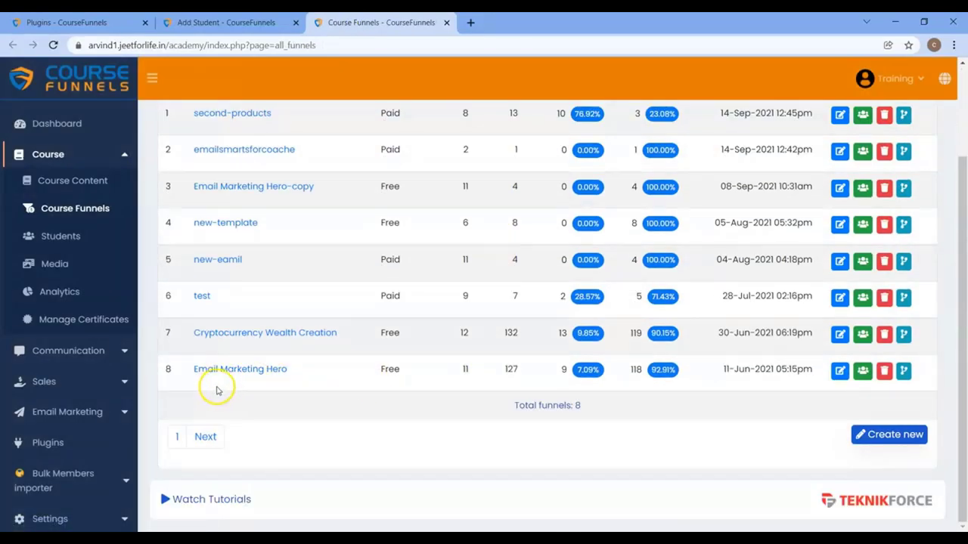
pyautogui.click(227, 22)
pyautogui.click(363, 22)
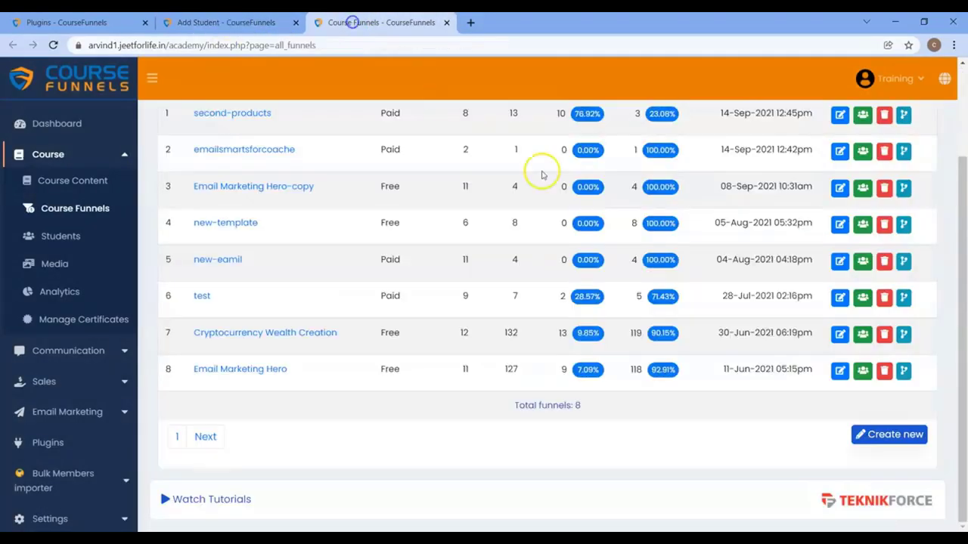
# Step: Edit Email Marketing Hero, open its Login Page in a new tab, and return to the student record
pyautogui.click(839, 379)
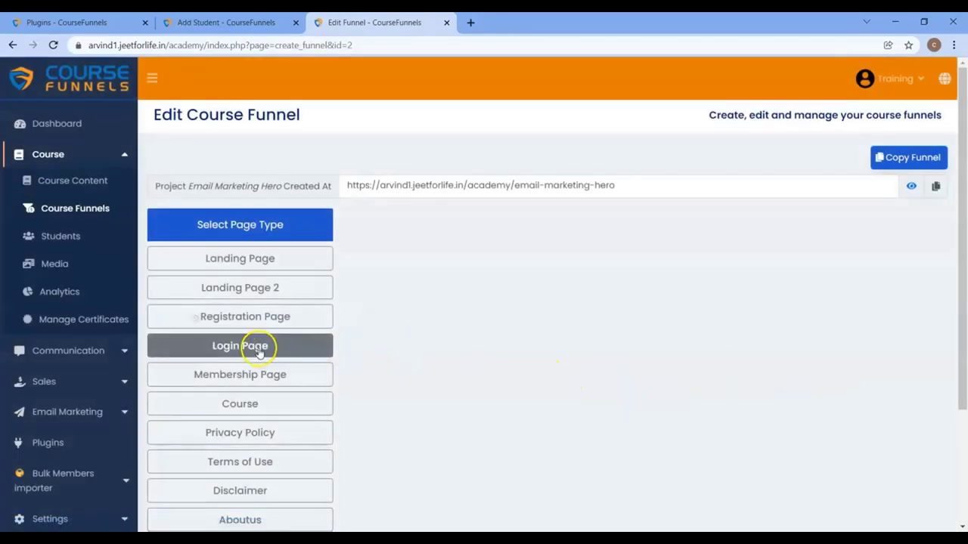
pyautogui.click(255, 347)
pyautogui.rightClick(261, 354)
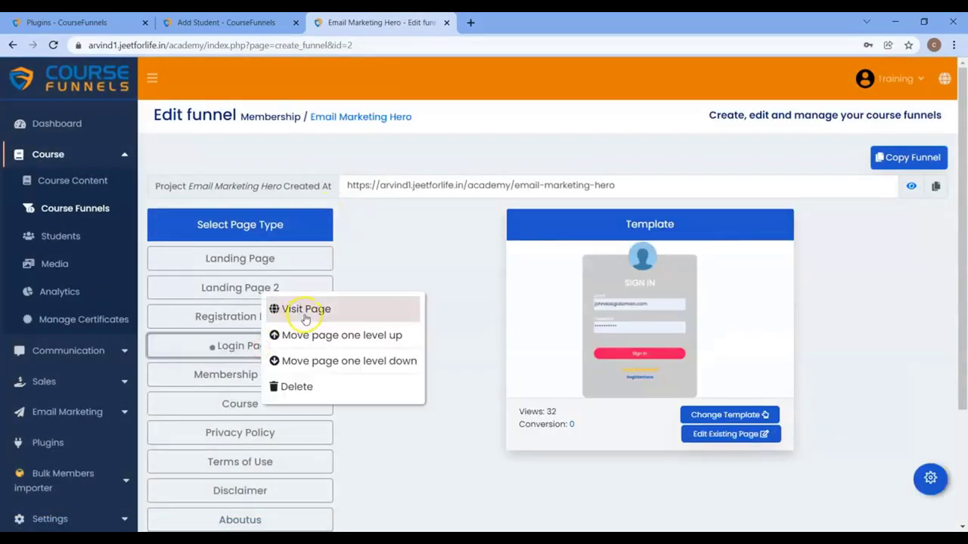
pyautogui.click(304, 310)
pyautogui.click(232, 22)
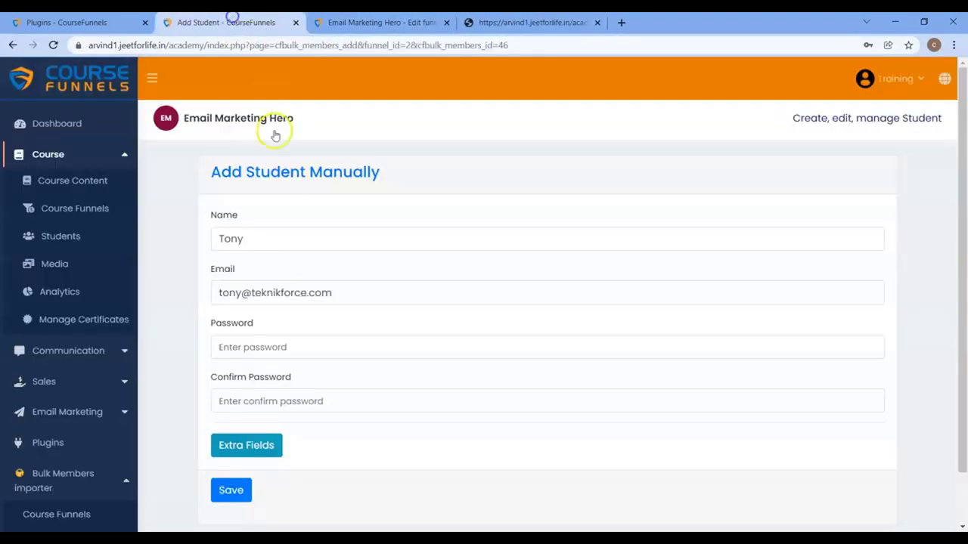
# Step: Sign in on the Email Marketing Hero login page using the copied student e-mail and password
pyautogui.click(368, 291)
pyautogui.tripleClick(368, 292)
pyautogui.hotkey('ctrl', 'c')
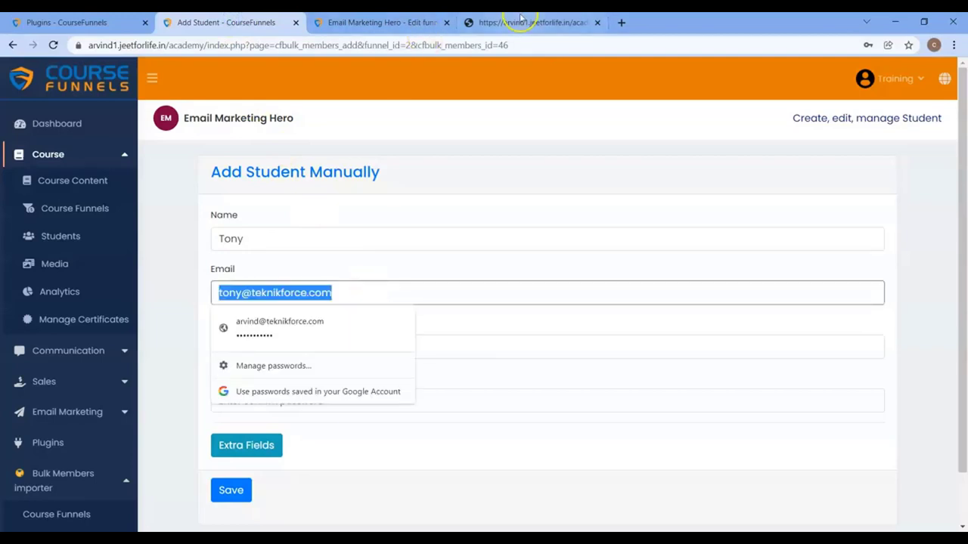
pyautogui.click(522, 22)
pyautogui.tripleClick(505, 198)
pyautogui.hotkey('ctrl', 'v')
pyautogui.tripleClick(484, 247)
pyautogui.press('BackSpace')
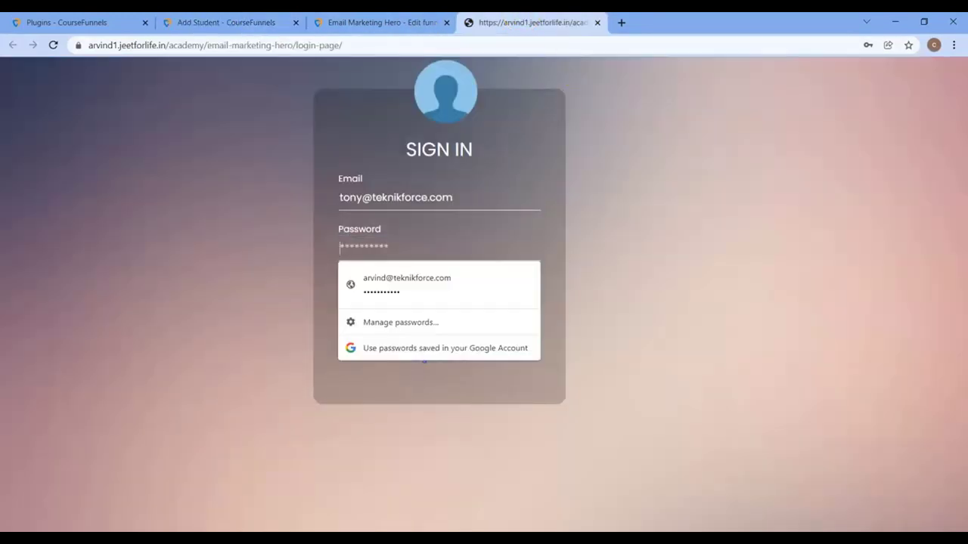
pyautogui.write('••')
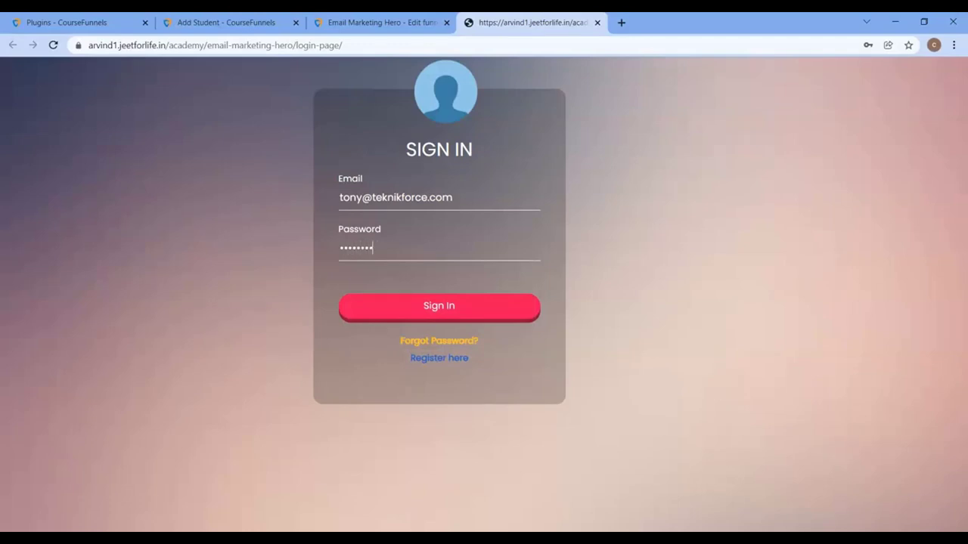
pyautogui.click(489, 310)
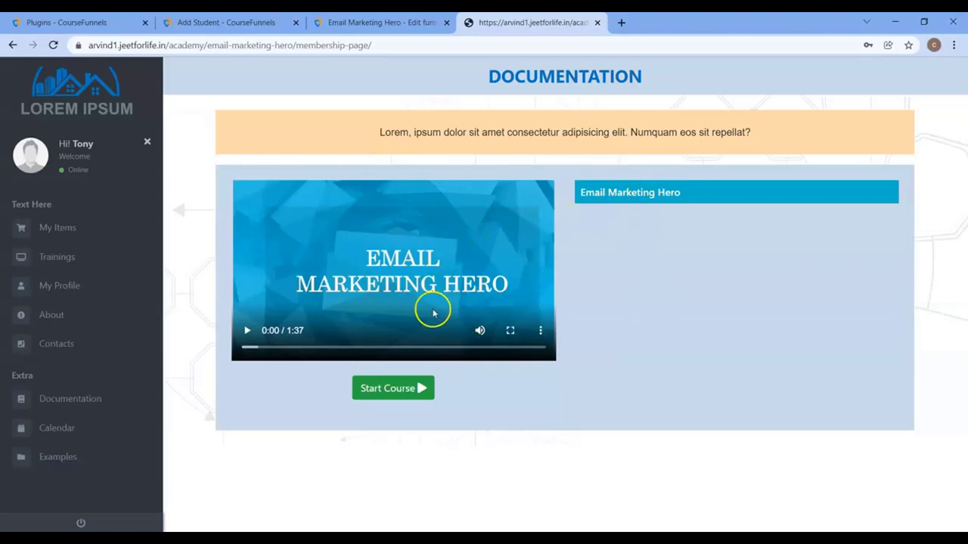
pyautogui.click(227, 22)
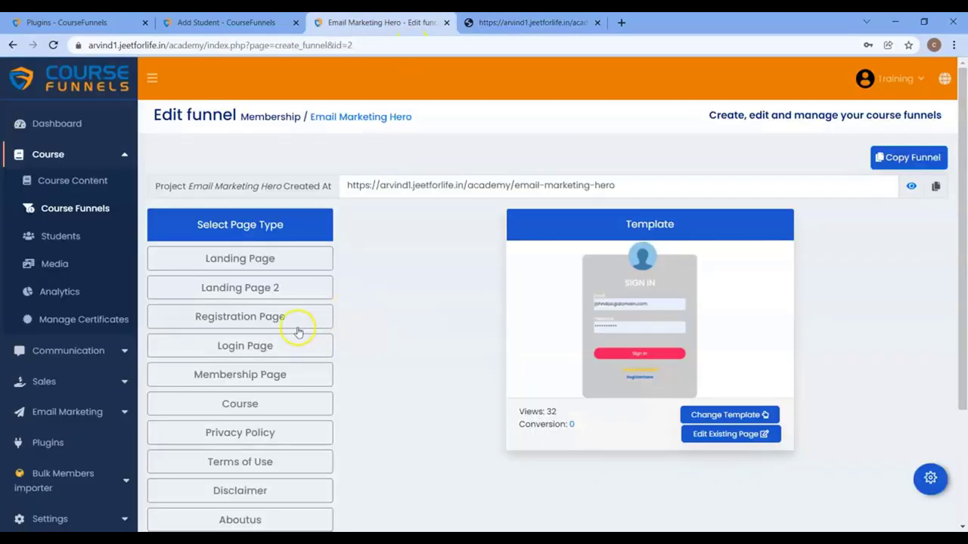
# Step: Open the Registration Page's gear settings and expand its Select Courses list
pyautogui.click(244, 319)
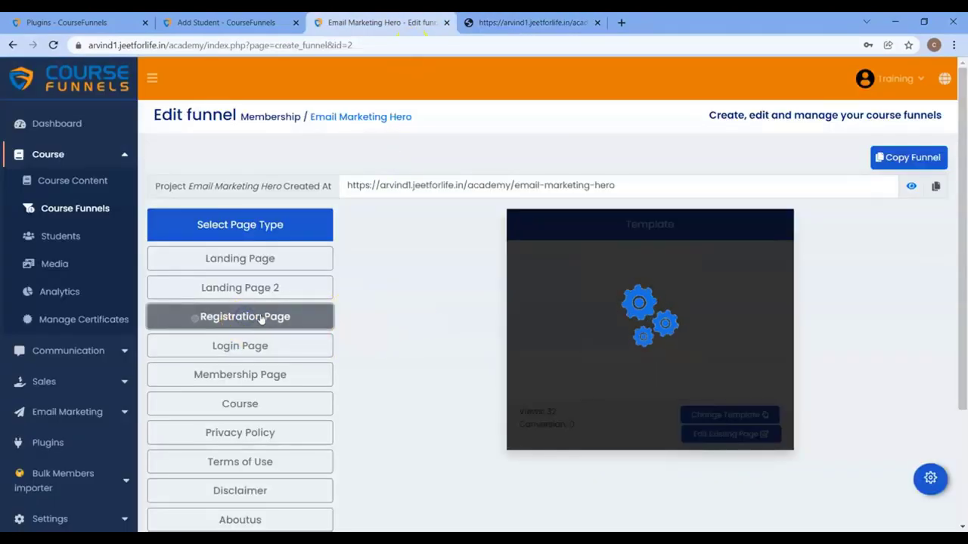
pyautogui.click(930, 481)
pyautogui.scroll(-5, 590, 431)
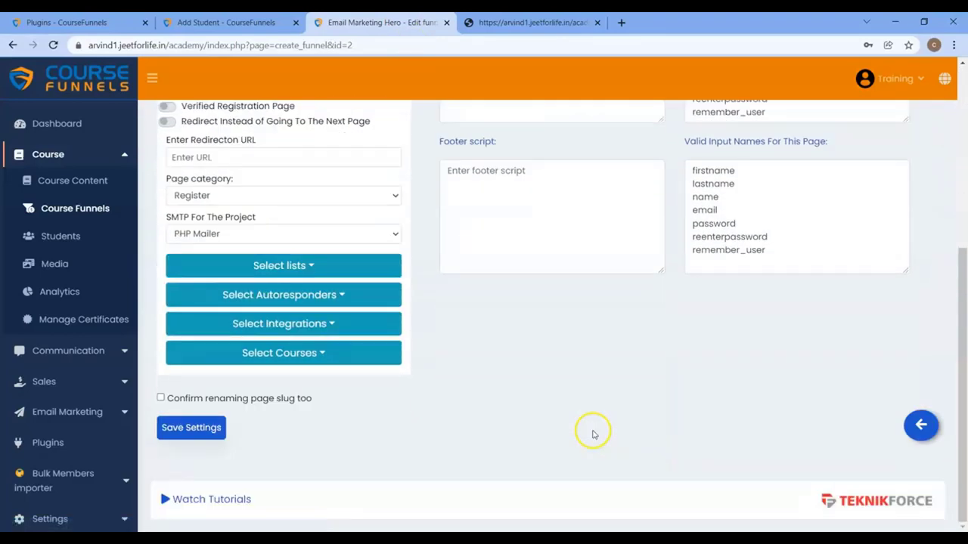
pyautogui.click(263, 358)
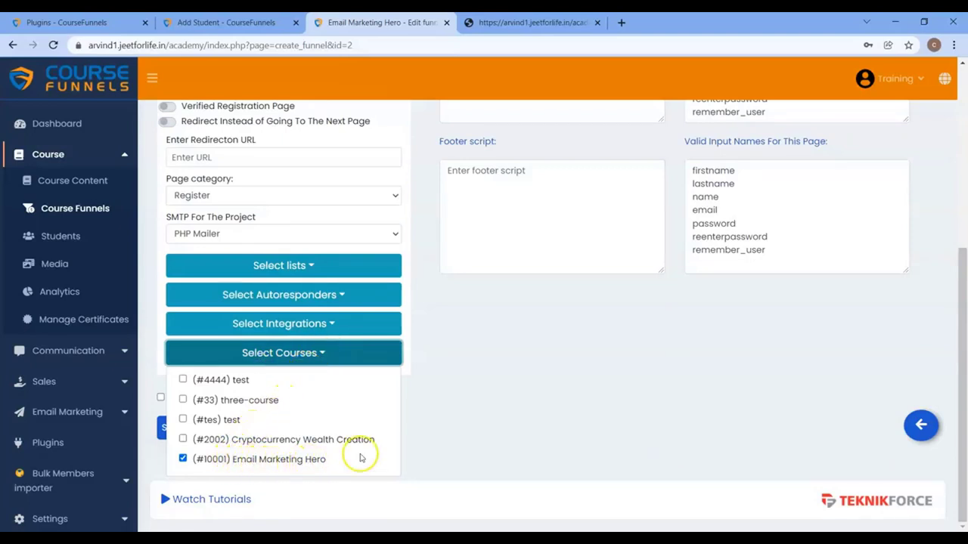
# Step: Check the Email Marketing Hero course name in the course content list and the student's membership page
pyautogui.rightClick(69, 184)
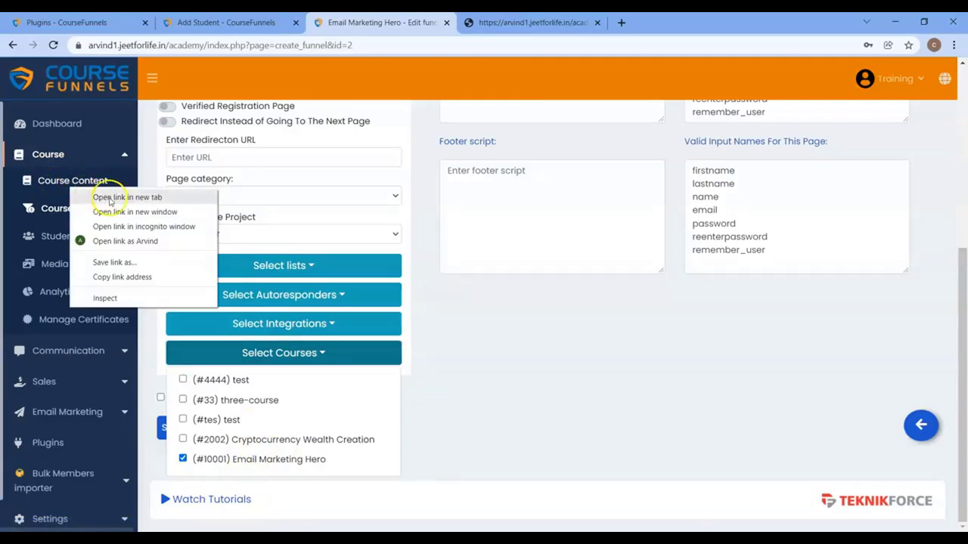
pyautogui.click(111, 198)
pyautogui.click(503, 23)
pyautogui.moveTo(195, 398); pyautogui.dragTo(302, 398)
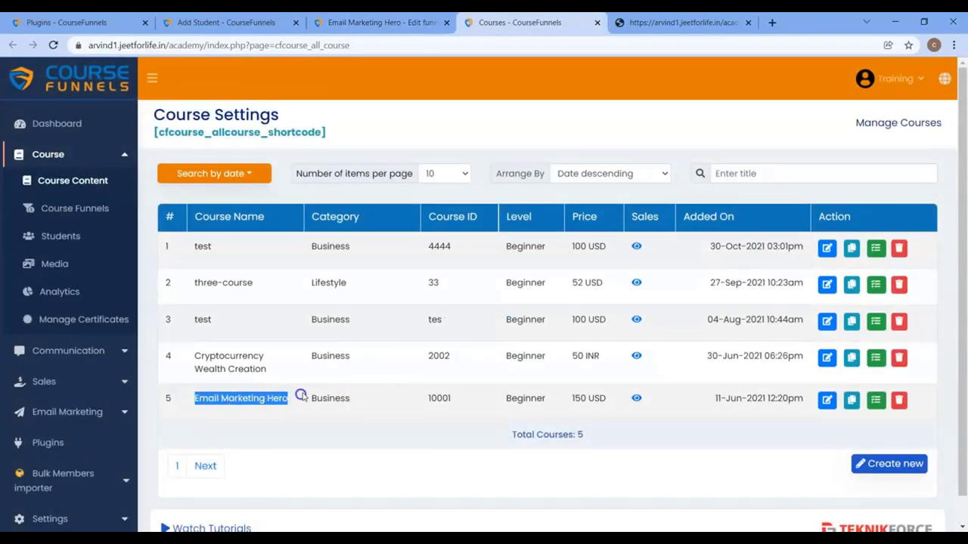
pyautogui.click(395, 22)
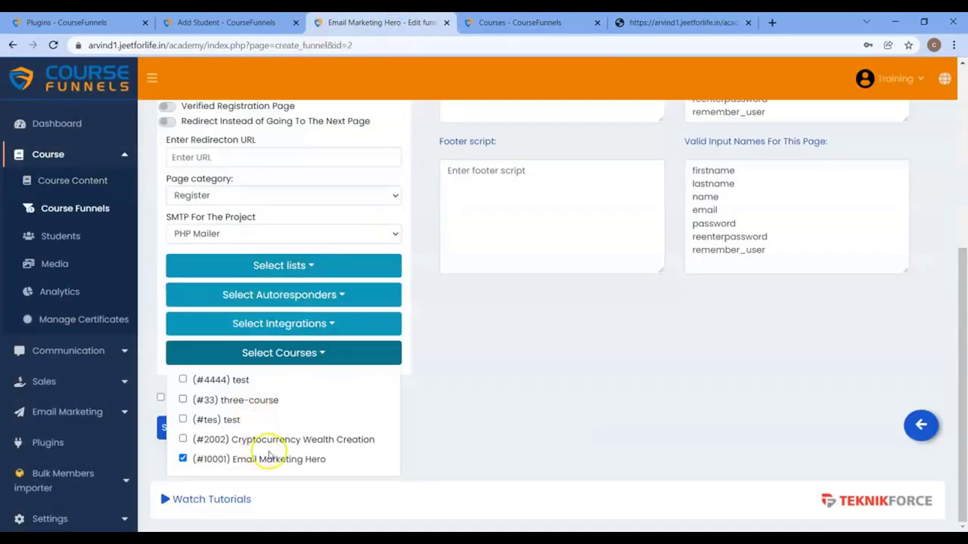
pyautogui.click(681, 22)
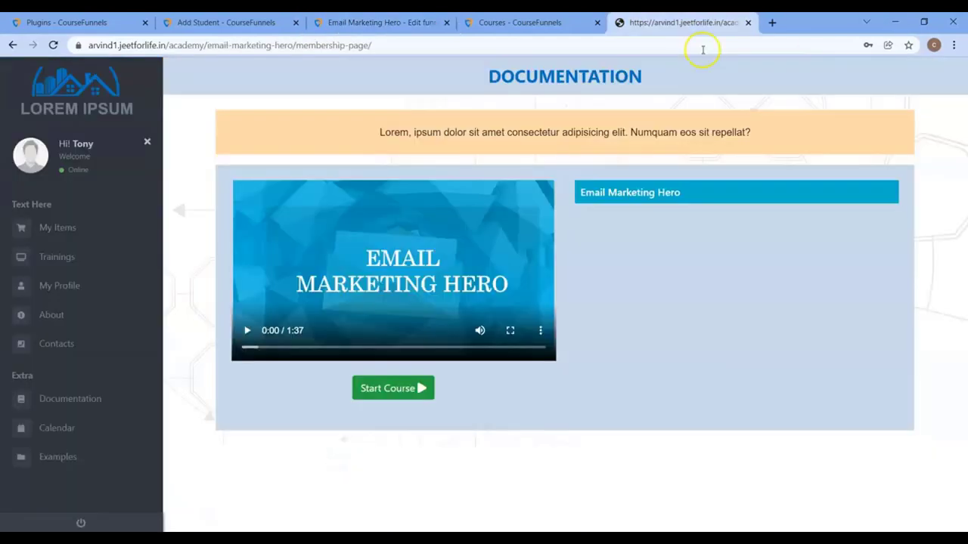
pyautogui.click(408, 23)
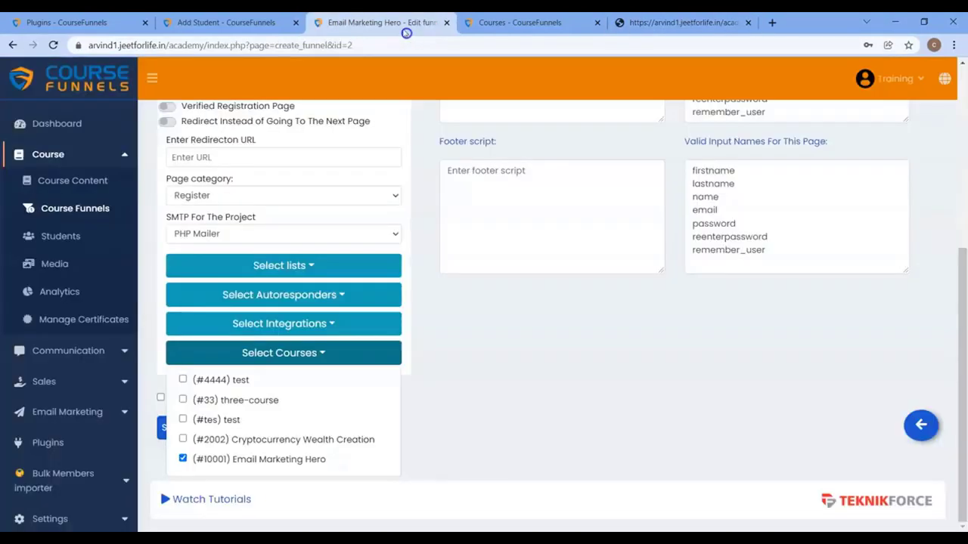
# Step: Tick the #4444 test, #33 three-course and #tes test courses and save the registration settings
pyautogui.click(184, 379)
pyautogui.click(183, 400)
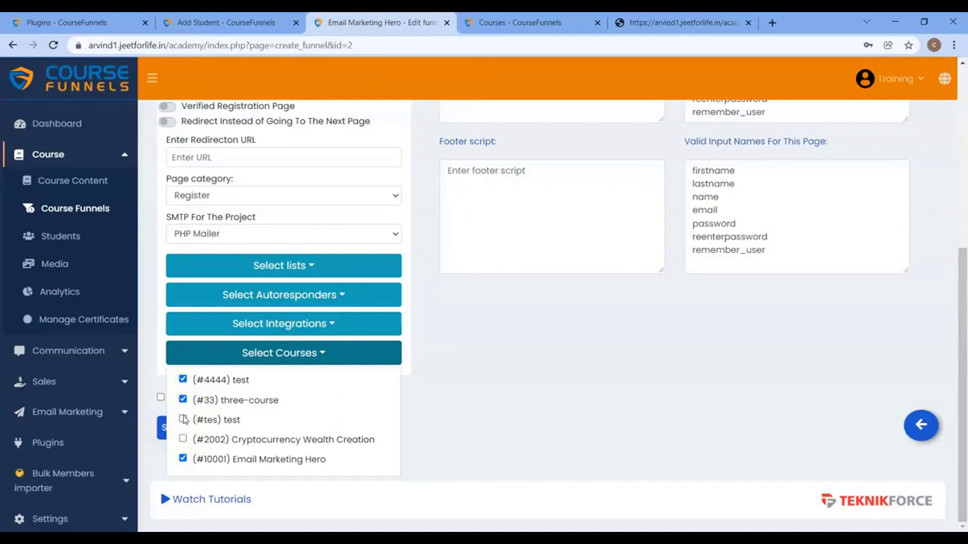
pyautogui.click(183, 419)
pyautogui.click(579, 410)
pyautogui.click(204, 438)
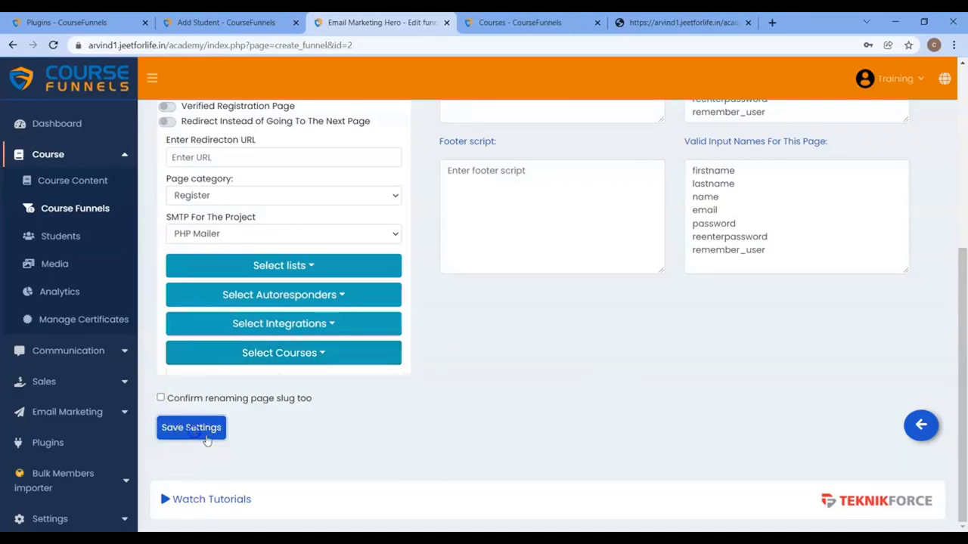
pyautogui.click(683, 22)
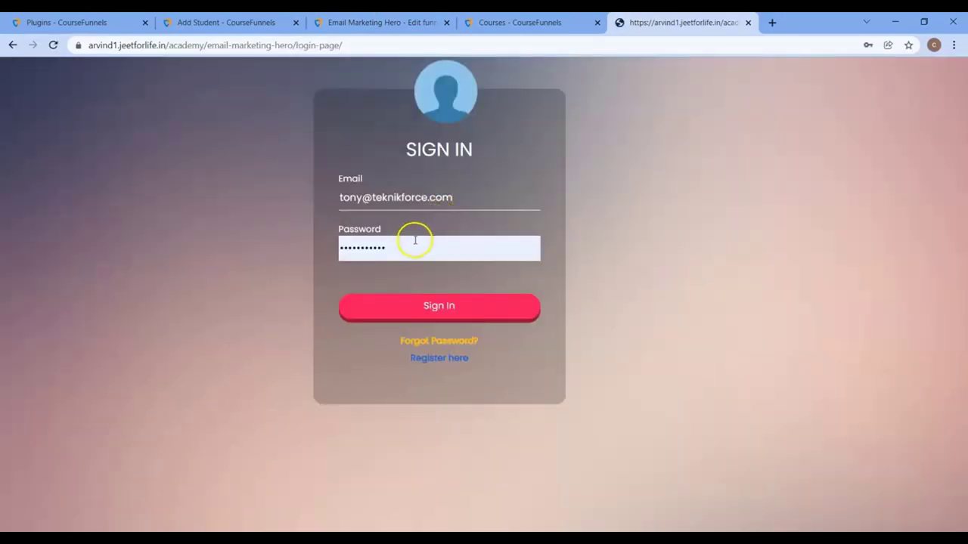
# Step: Re-enter the student's password, sign in again and scroll through the membership page's courses
pyautogui.click(416, 241)
pyautogui.press('BackSpace')
pyautogui.press('BackSpace')
pyautogui.press('BackSpace')
pyautogui.press('BackSpace')
pyautogui.press('BackSpace')
pyautogui.press('BackSpace')
pyautogui.click(446, 303)
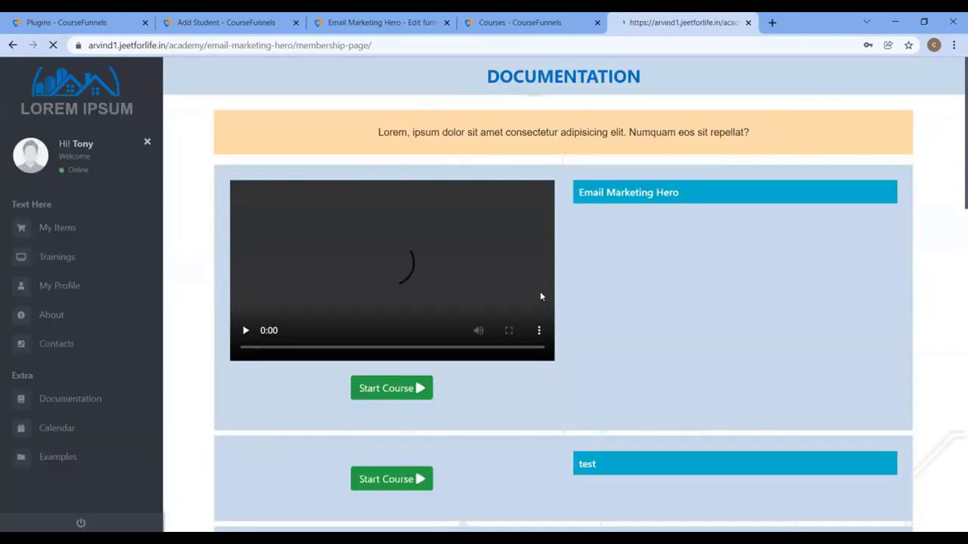
pyautogui.scroll(-4, 599, 332)
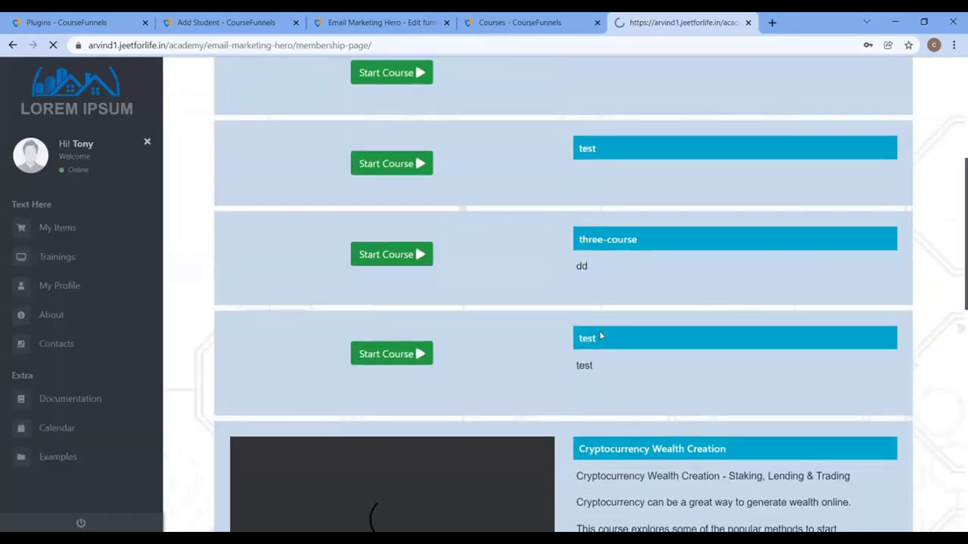
pyautogui.scroll(-9, 601, 336)
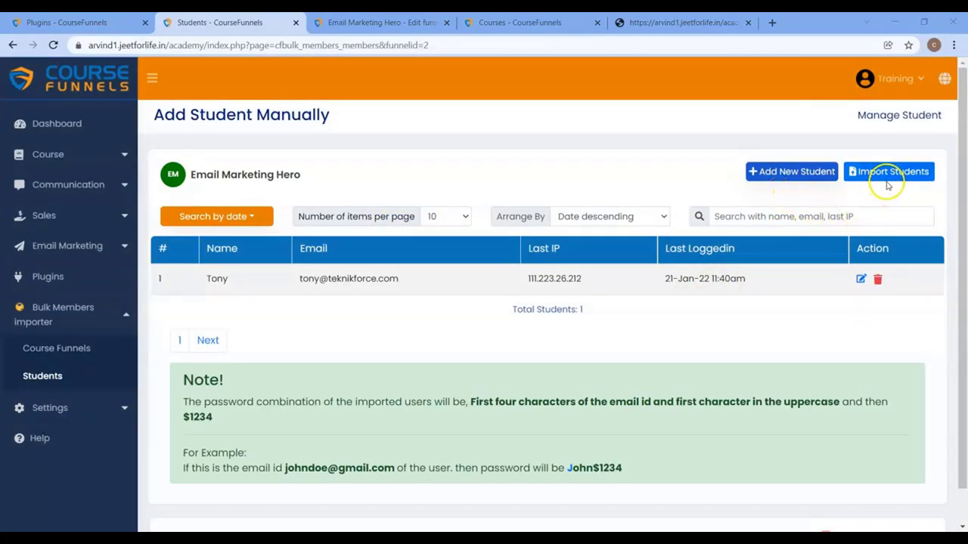
# Step: Import sort_list.CSV into Email Marketing Hero with Name Field first_name and Email Field email
pyautogui.click(884, 175)
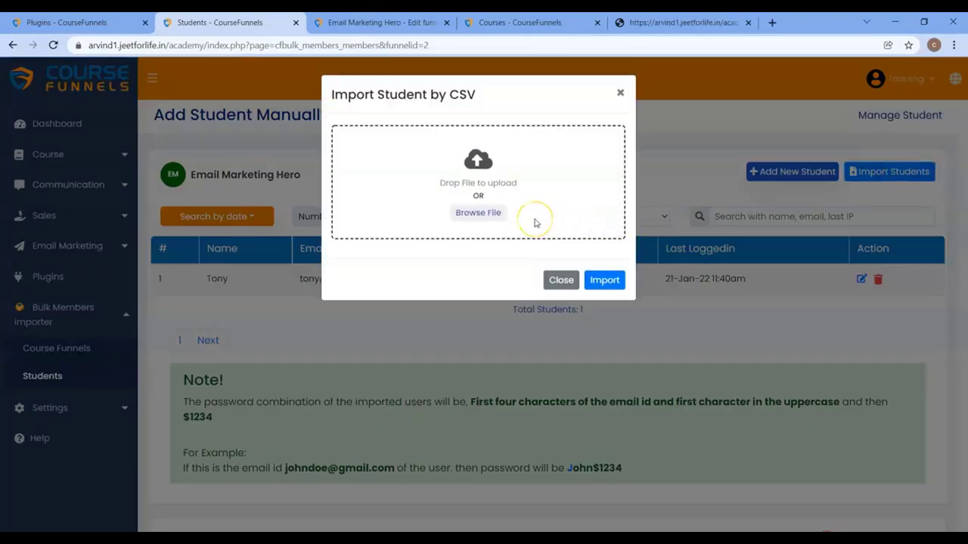
pyautogui.click(490, 217)
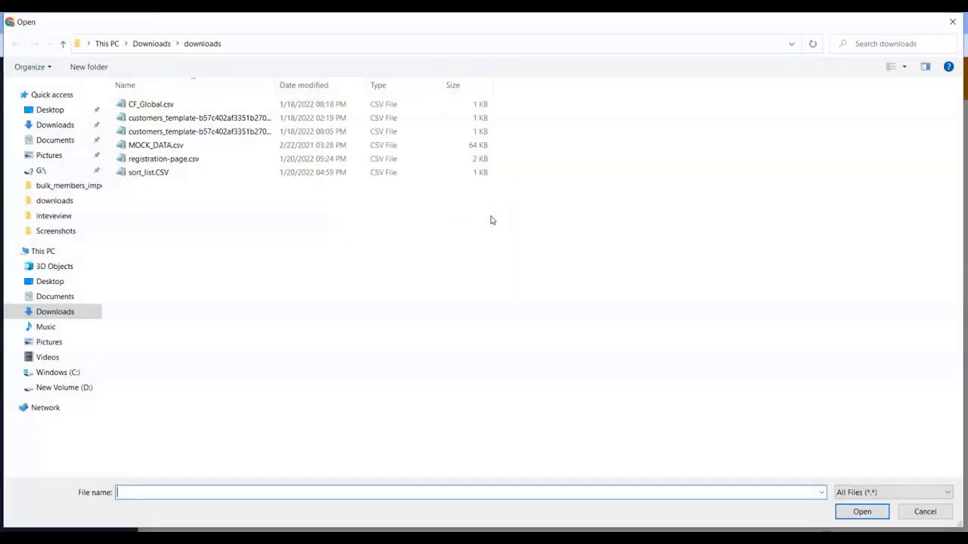
pyautogui.doubleClick(171, 177)
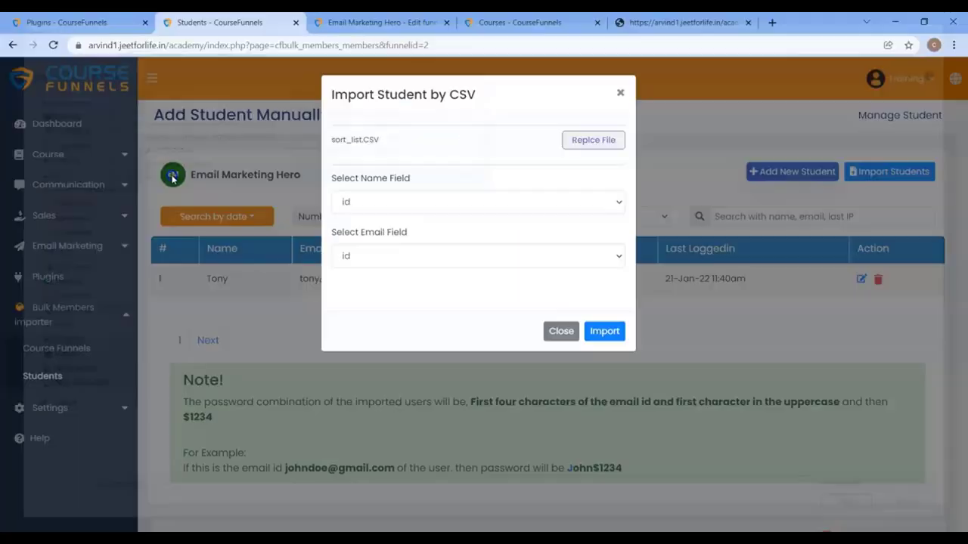
pyautogui.click(359, 202)
pyautogui.click(356, 234)
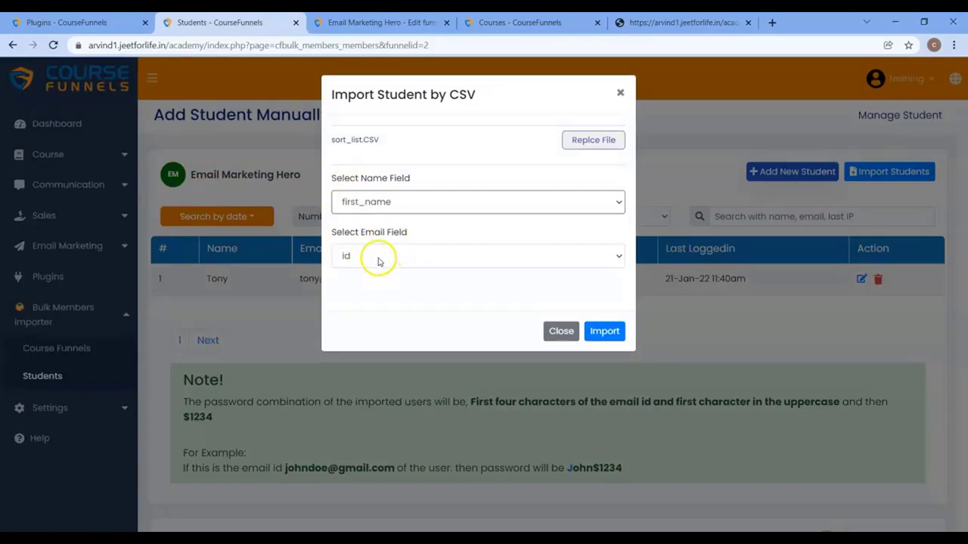
pyautogui.click(378, 259)
pyautogui.click(361, 318)
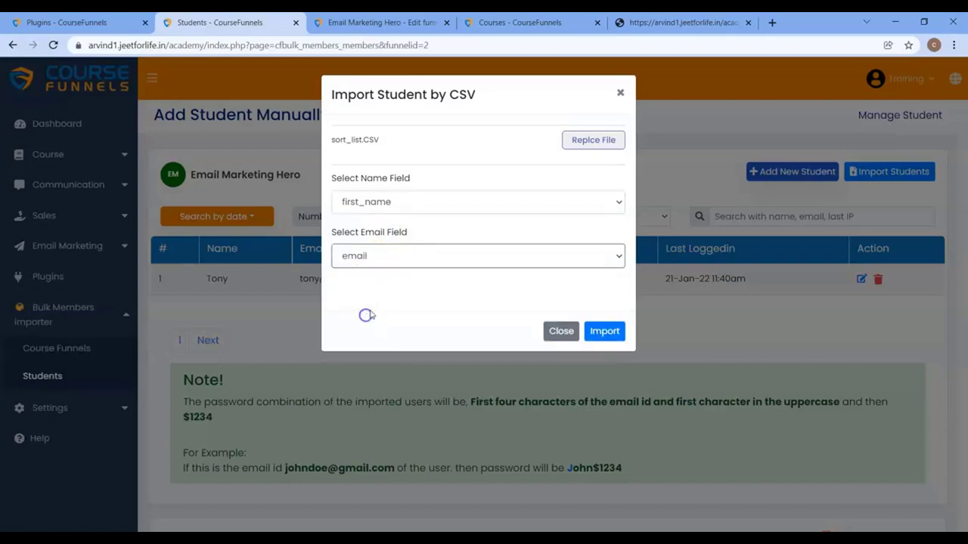
pyautogui.click(597, 327)
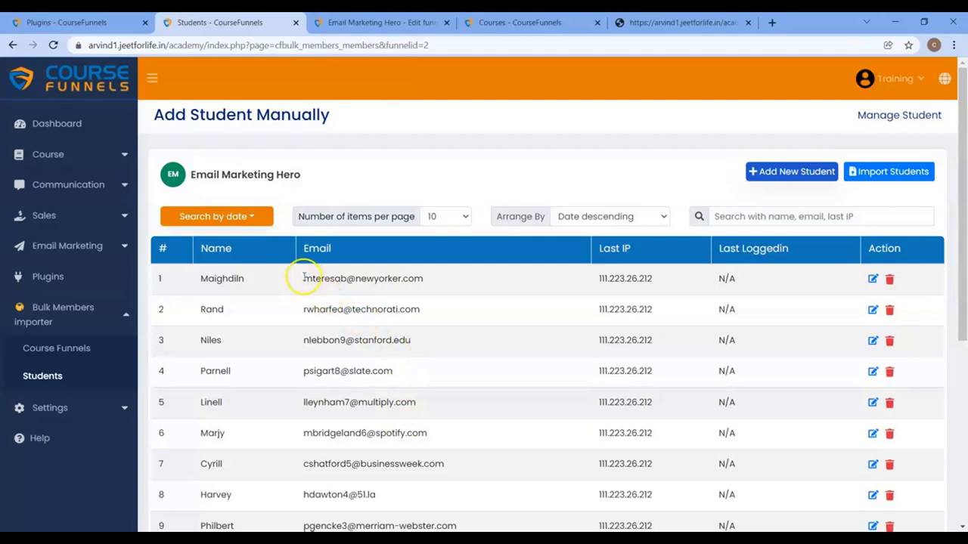
# Step: Put the first imported student's email address into the login page's email field
pyautogui.moveTo(303, 278); pyautogui.dragTo(428, 278)
pyautogui.hotkey('ctrl', 'c')
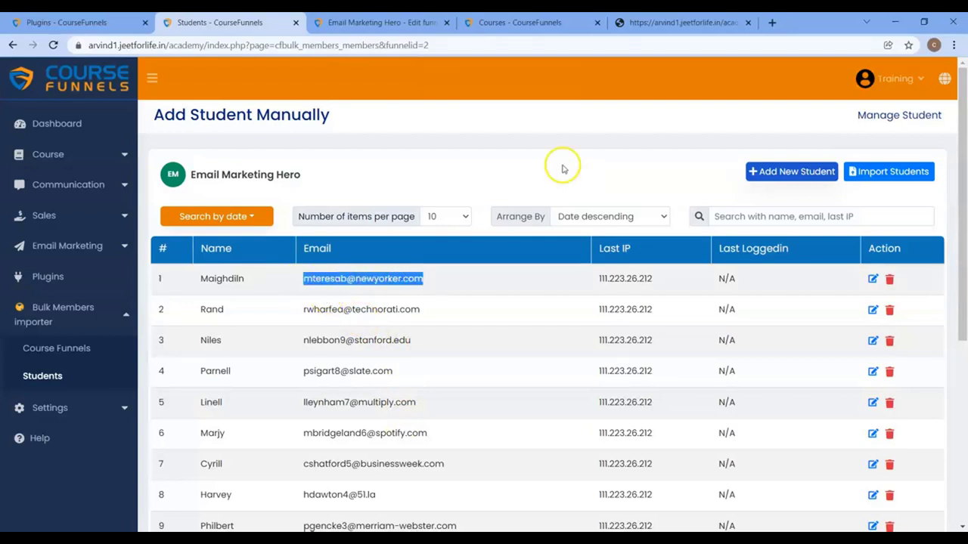
pyautogui.click(707, 22)
pyautogui.click(456, 203)
pyautogui.hotkey('ctrl', 'a')
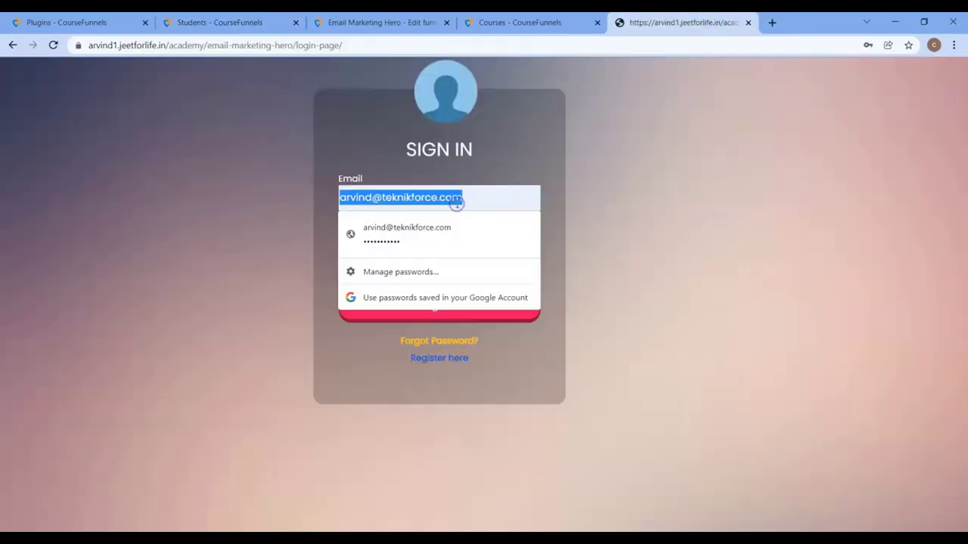
pyautogui.hotkey('ctrl', 'v')
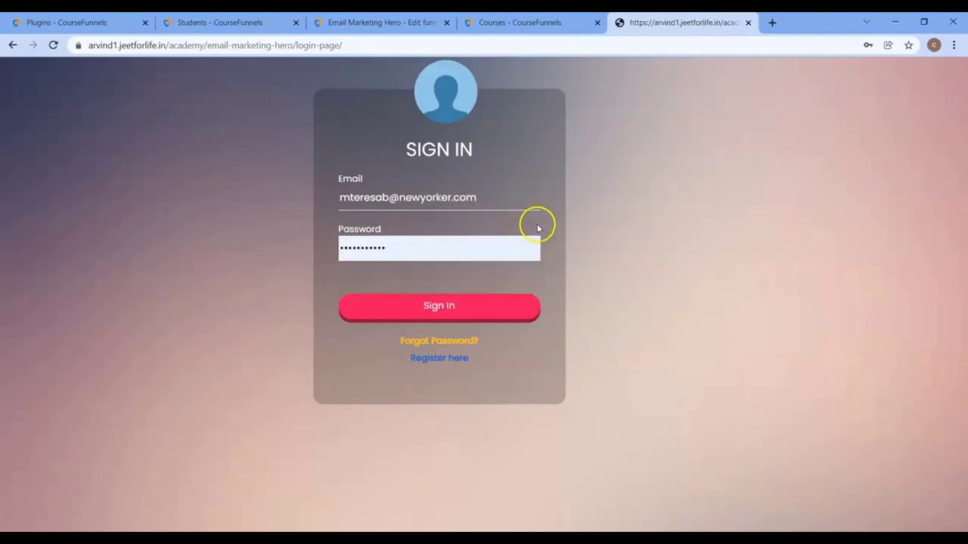
# Step: Paste the first four characters of the student's email into Notepad
pyautogui.hotkey('ctrl', '2')
pyautogui.scroll(-4, 672, 356)
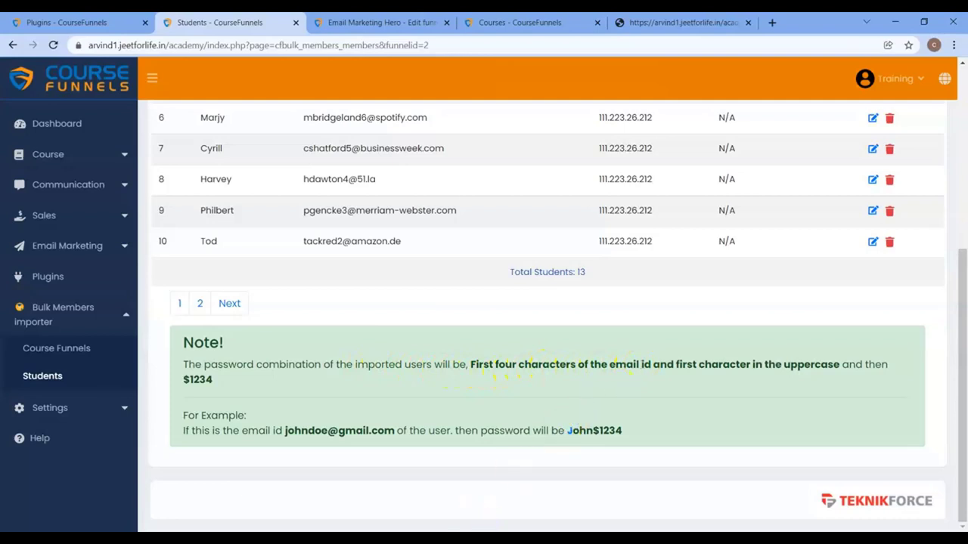
pyautogui.scroll(4, 492, 320)
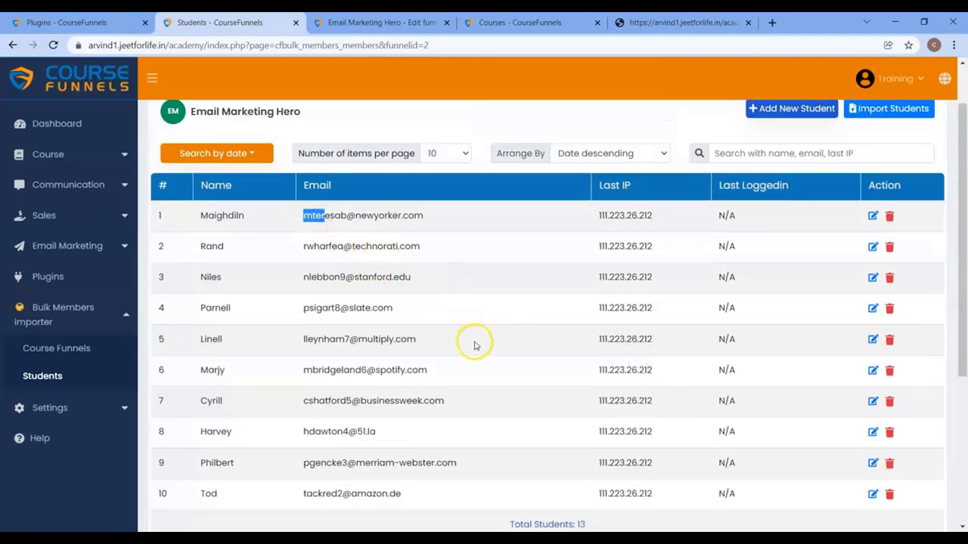
pyautogui.click(566, 481)
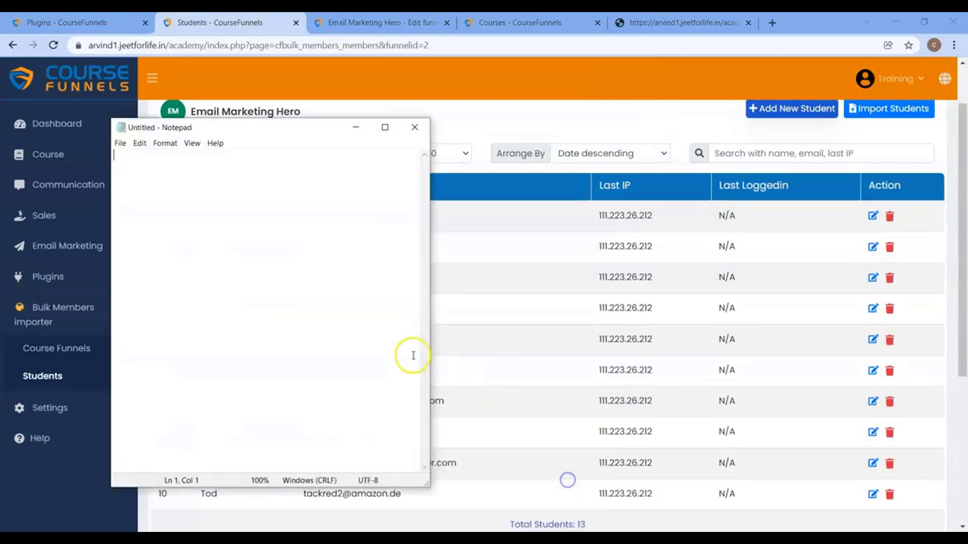
pyautogui.write('mter')
pyautogui.click(642, 370)
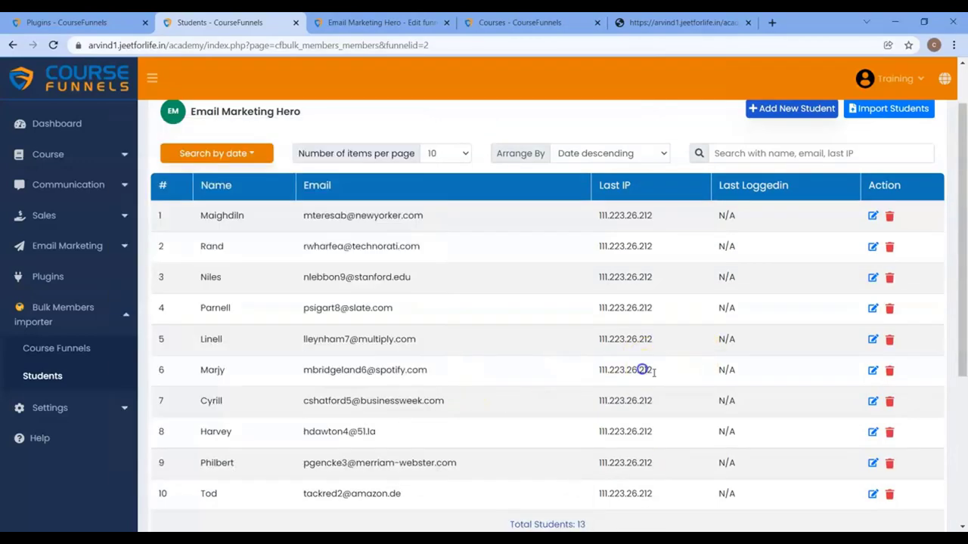
pyautogui.scroll(-5, 642, 370)
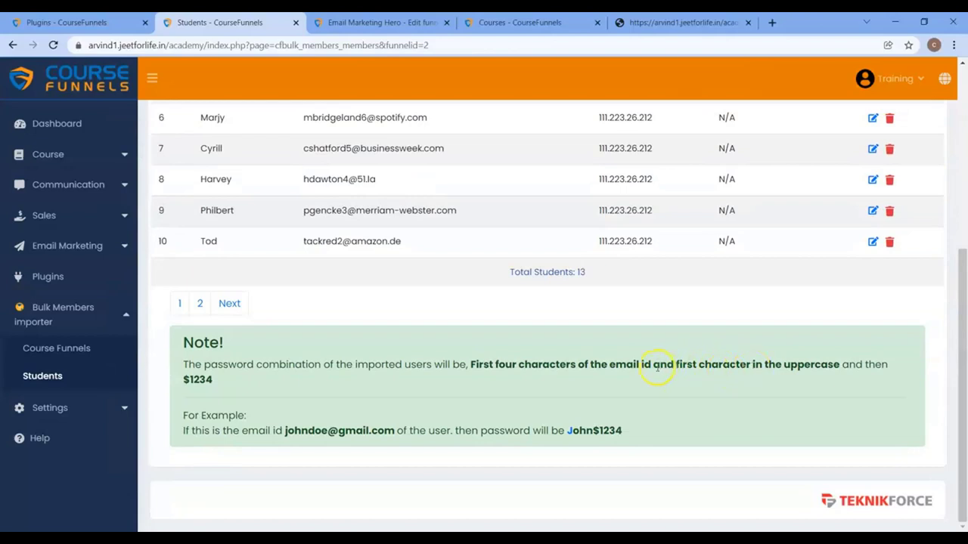
pyautogui.hotkey('alt', 'Tab')
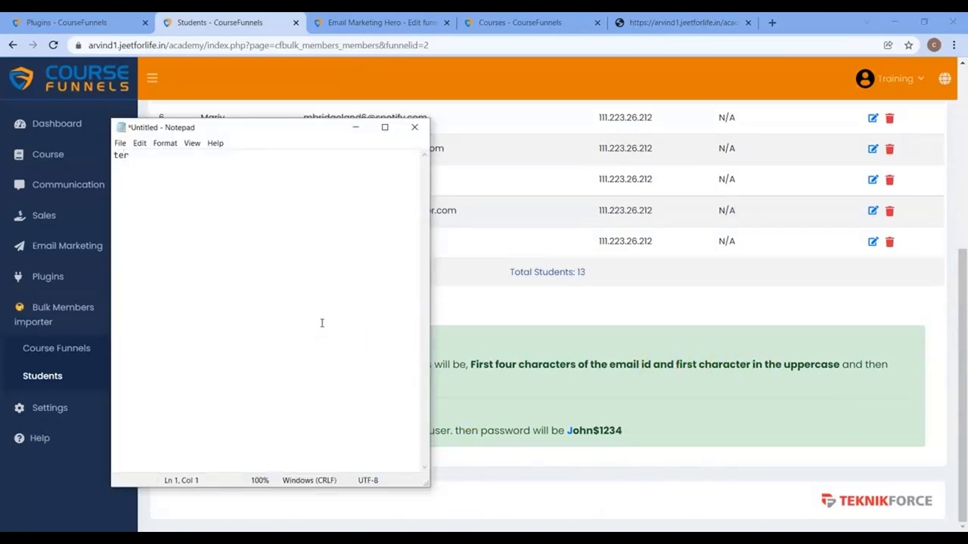
pyautogui.click(637, 409)
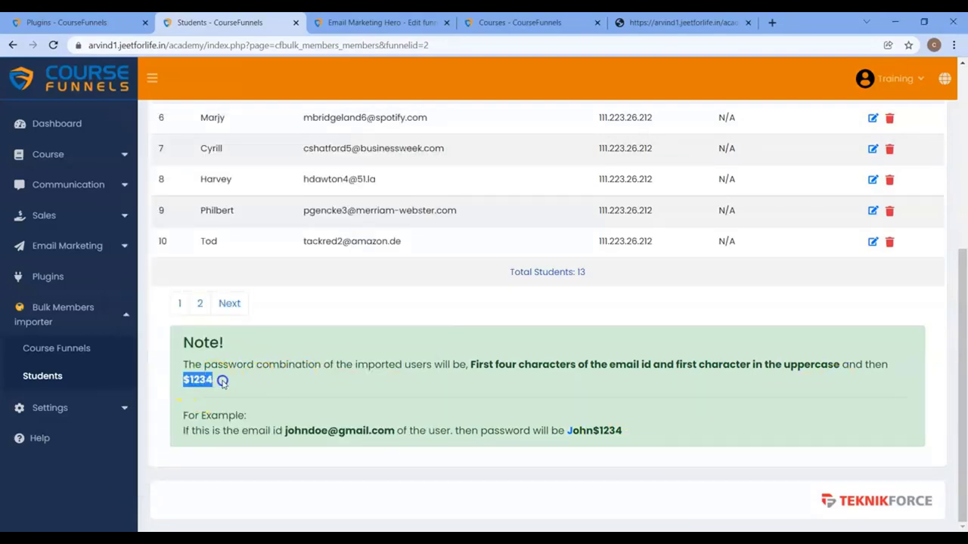
pyautogui.hotkey('ctrl', 'c')
pyautogui.hotkey('alt', 'Tab')
pyautogui.hotkey('ctrl', 'v')
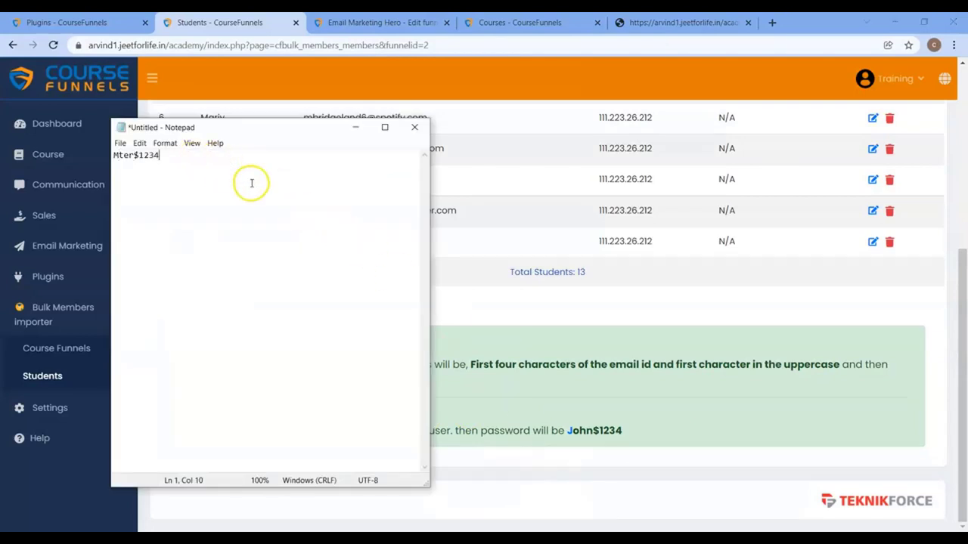
pyautogui.hotkey('ctrl', 'a')
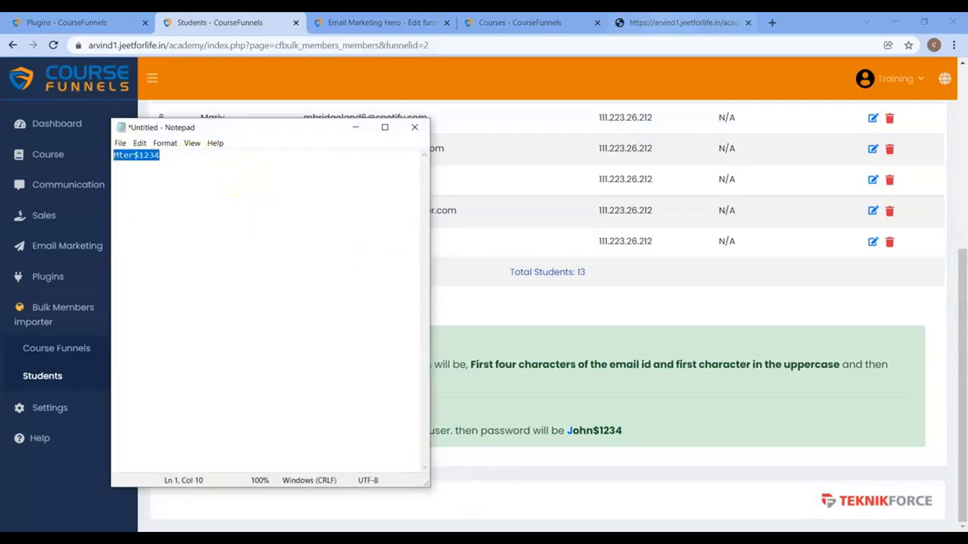
pyautogui.click(680, 22)
# Step: Sign in with the derived password and browse the Email Marketing Hero membership page
pyautogui.click(434, 239)
pyautogui.hotkey('ctrl', 'a')
pyautogui.hotkey('ctrl', 'v')
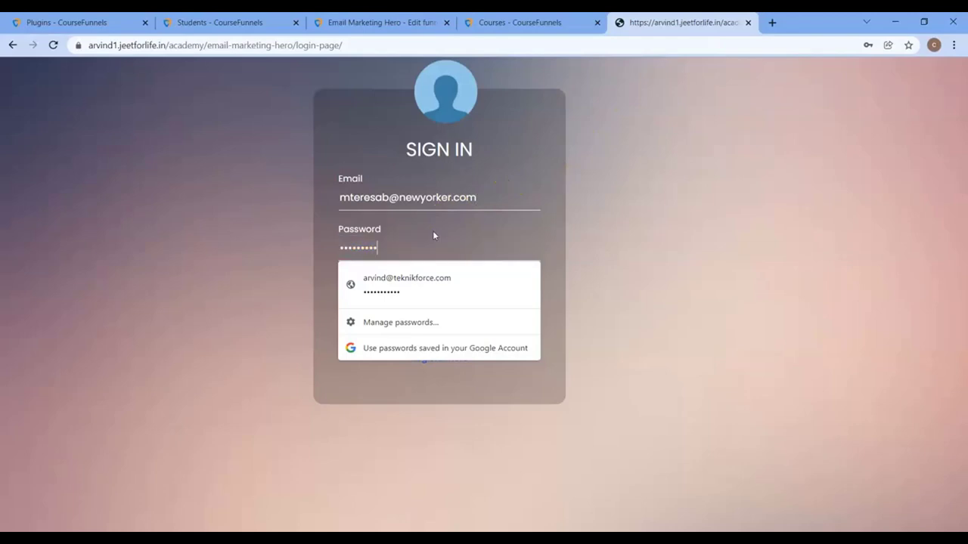
pyautogui.click(441, 304)
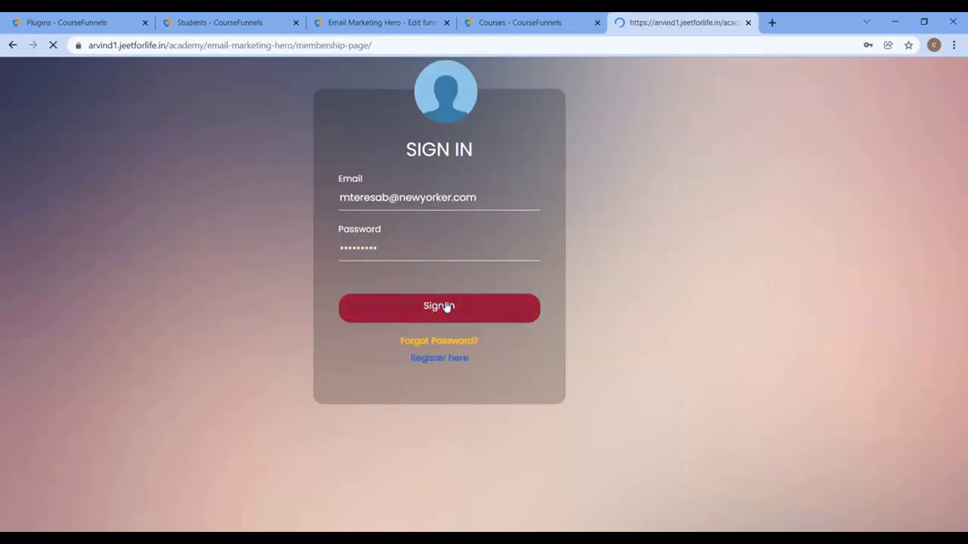
pyautogui.scroll(-6, 719, 371)
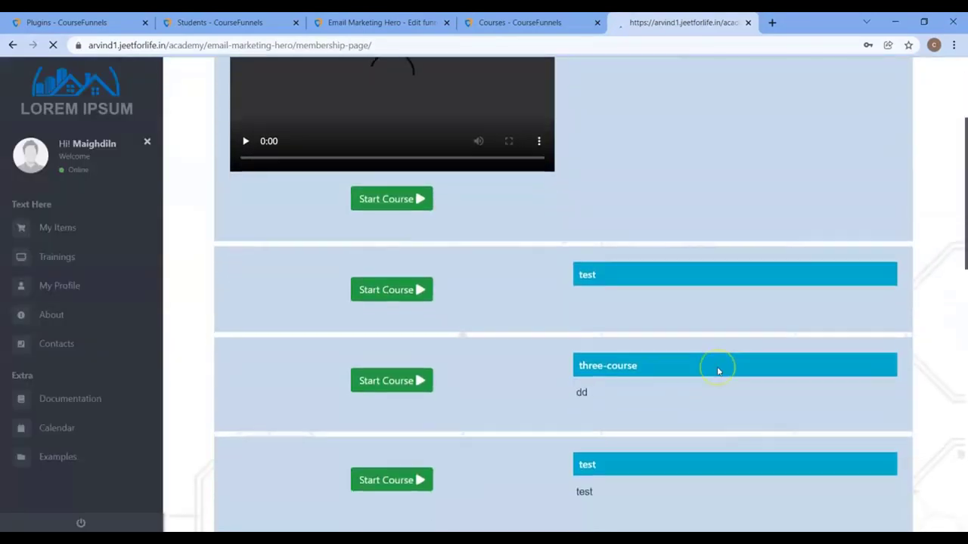
pyautogui.scroll(-4, 719, 371)
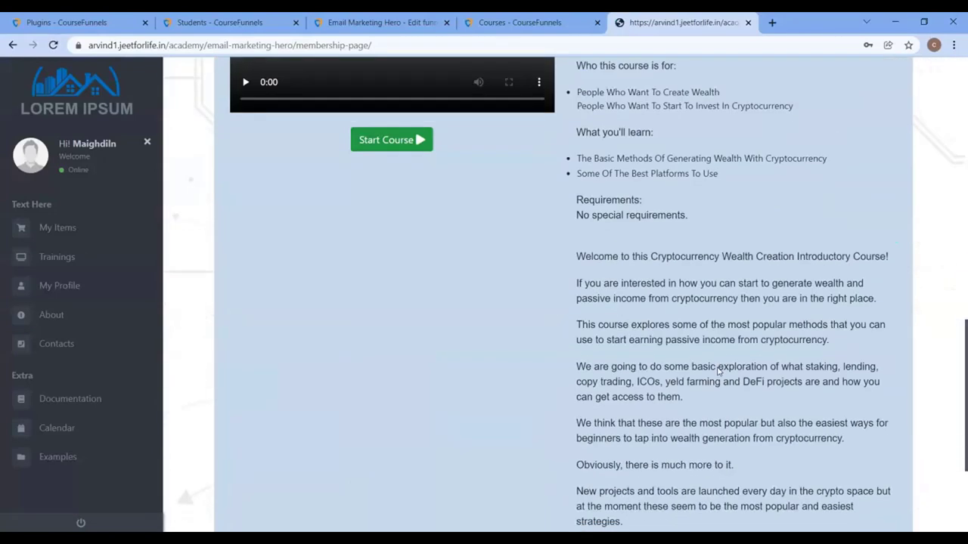
pyautogui.scroll(12, 665, 195)
# Step: Return to the CourseFunnels students list and clear the note selection
pyautogui.click(219, 22)
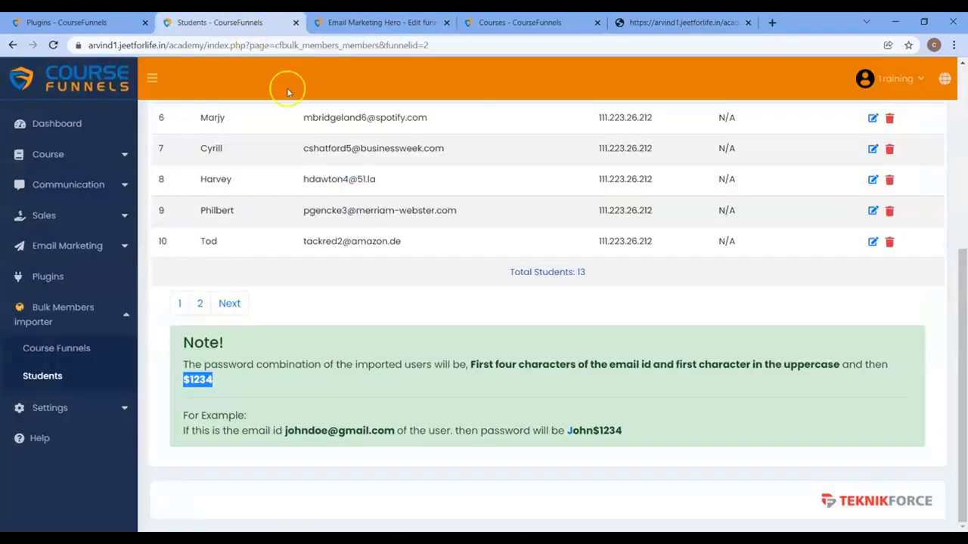
pyautogui.scroll(5, 550, 252)
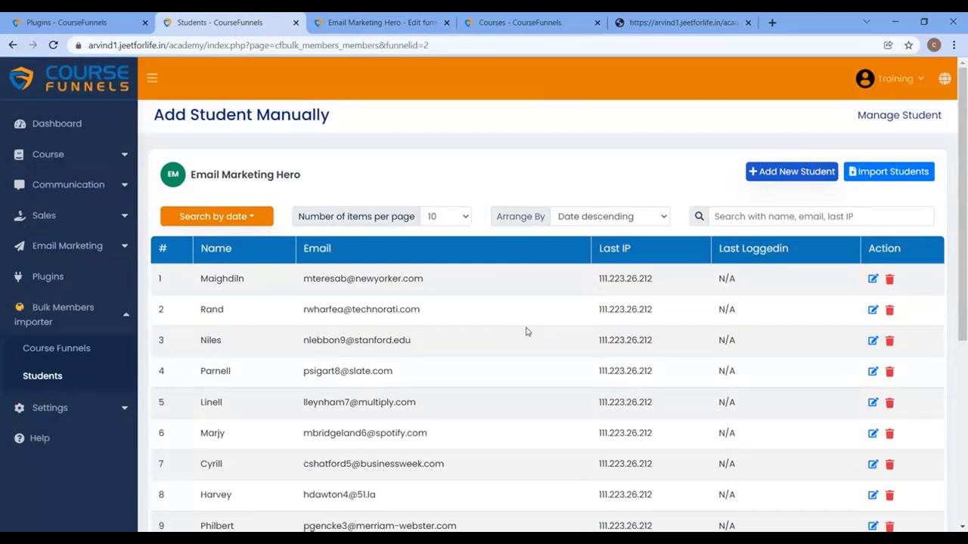
pyautogui.scroll(-3, 527, 332)
pyautogui.click(463, 315)
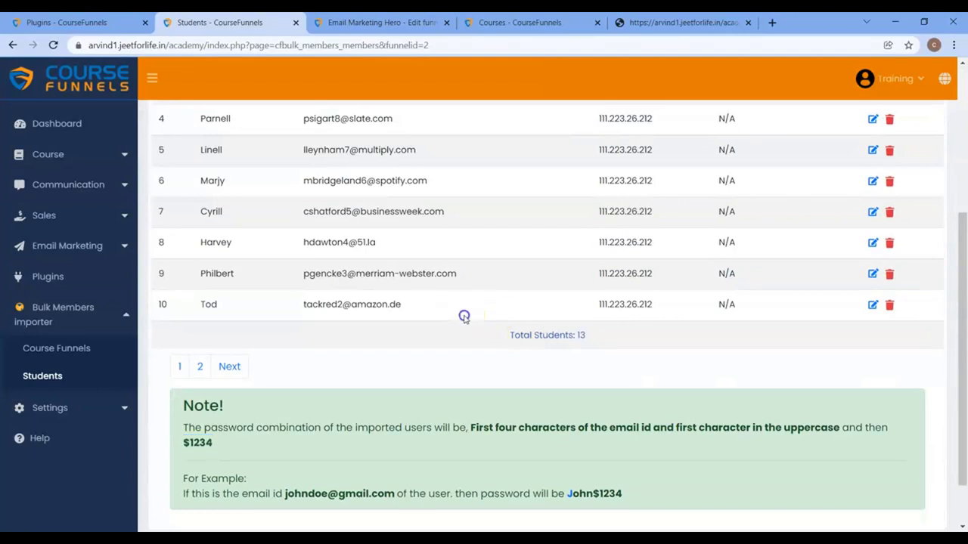
pyautogui.scroll(3, 400, 346)
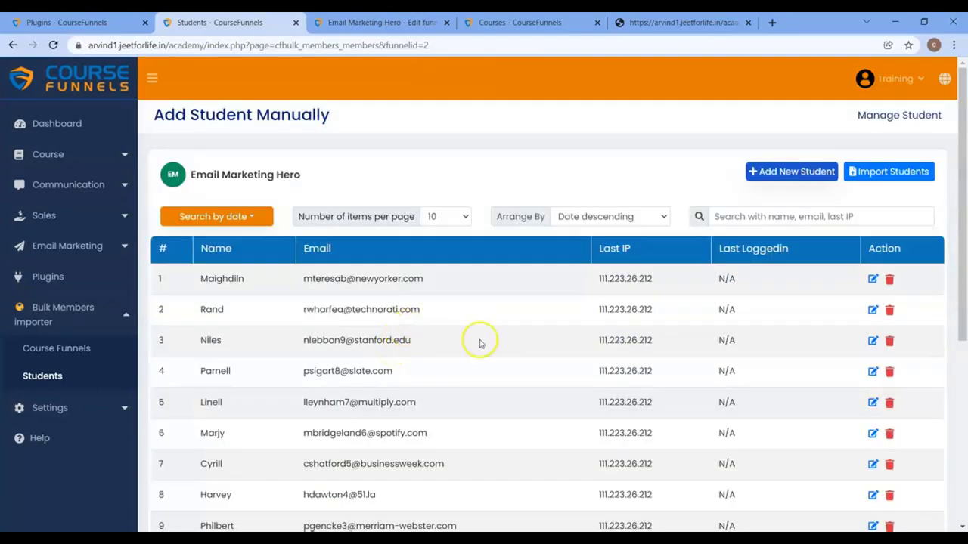
# Step: Open Compose Mail from the Email Marketing sidebar in a new tab beside the 13-student list
pyautogui.click(89, 250)
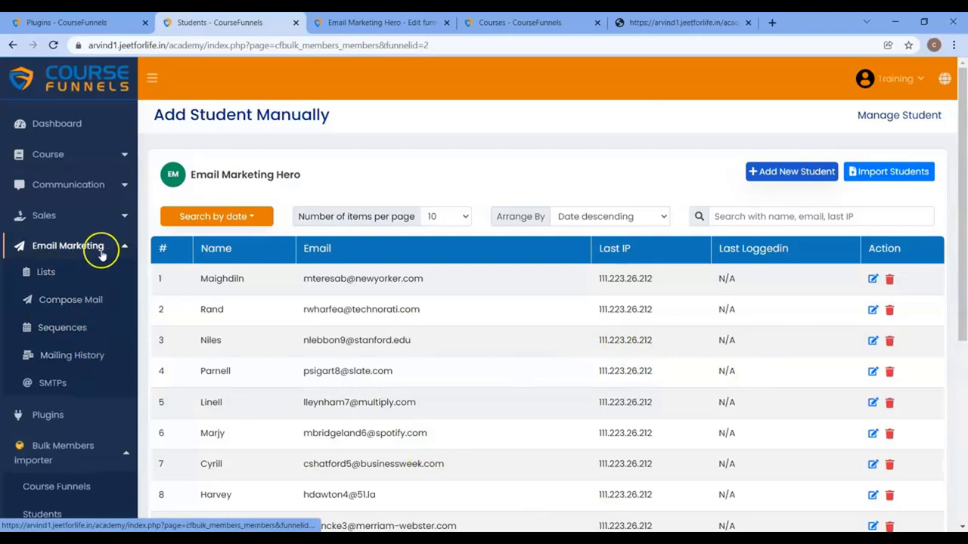
pyautogui.rightClick(90, 301)
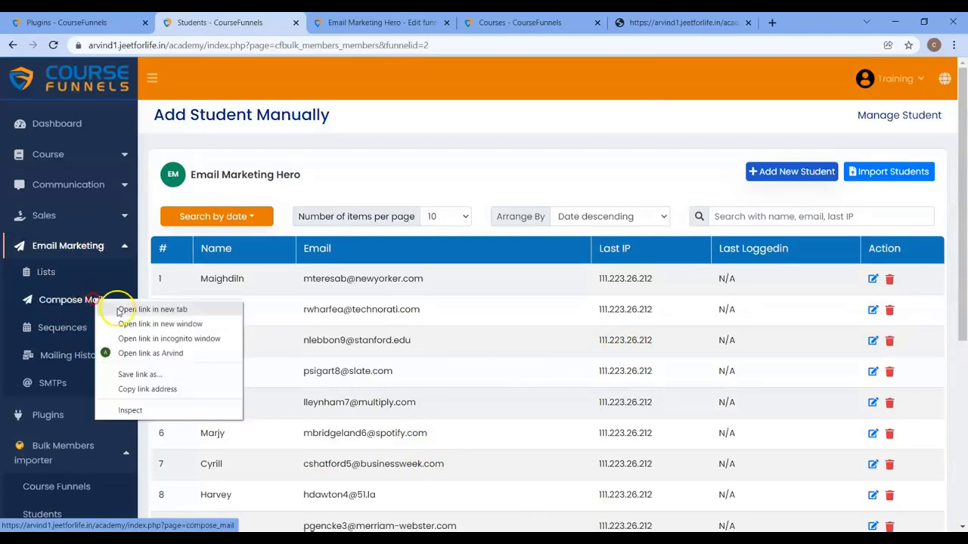
pyautogui.click(137, 309)
pyautogui.click(296, 21)
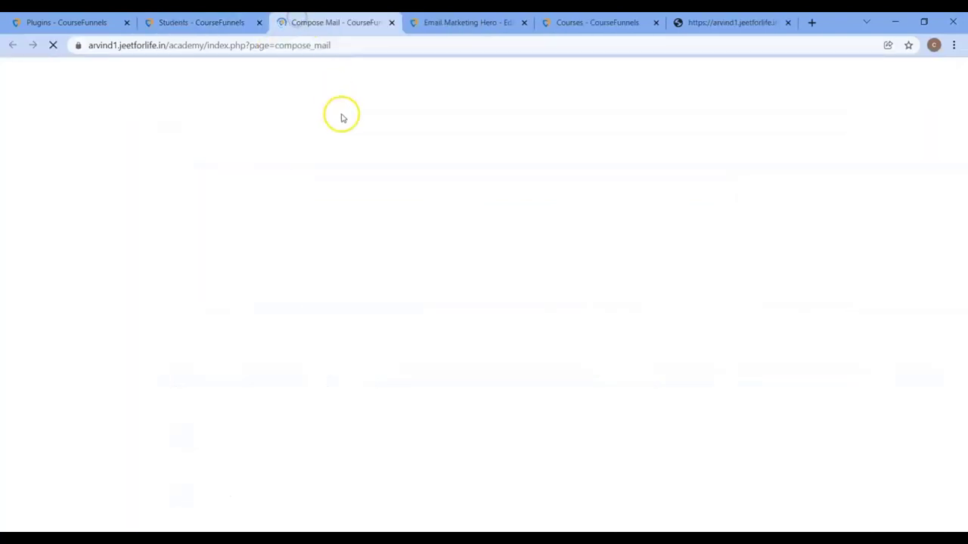
pyautogui.scroll(-1, 582, 369)
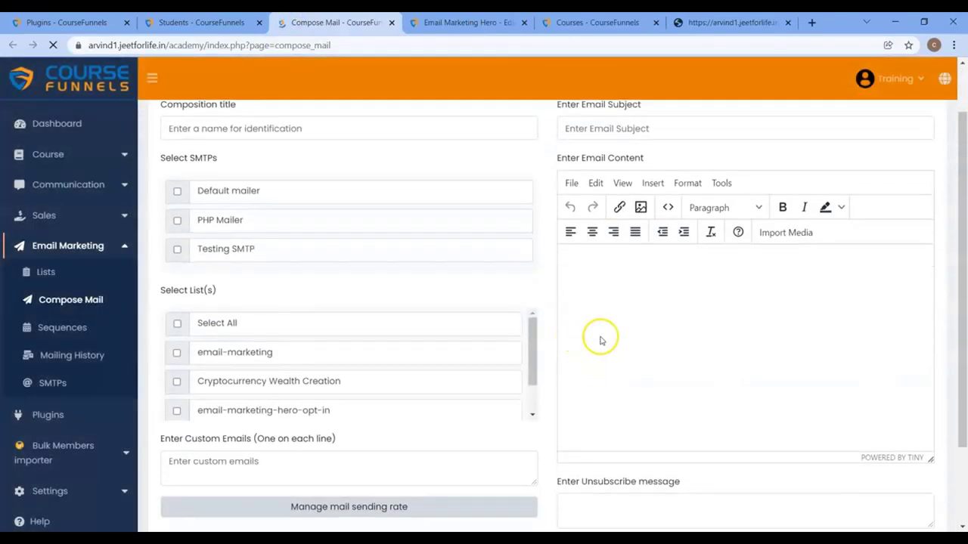
pyautogui.click(215, 22)
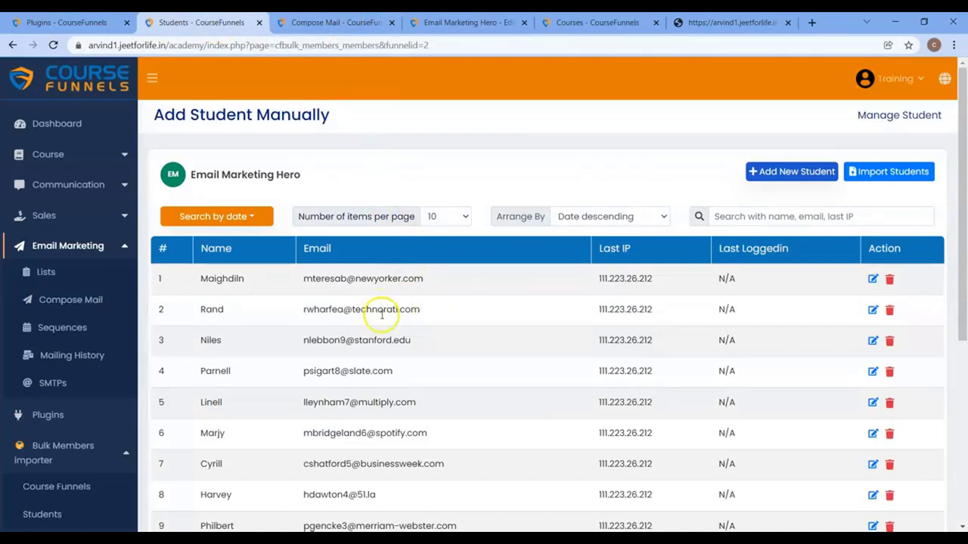
pyautogui.scroll(-2, 382, 316)
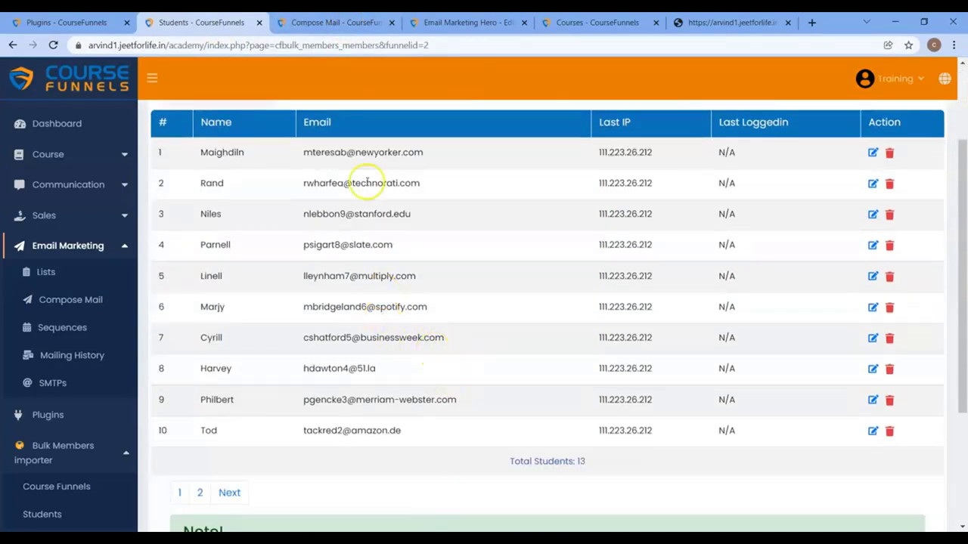
pyautogui.click(340, 23)
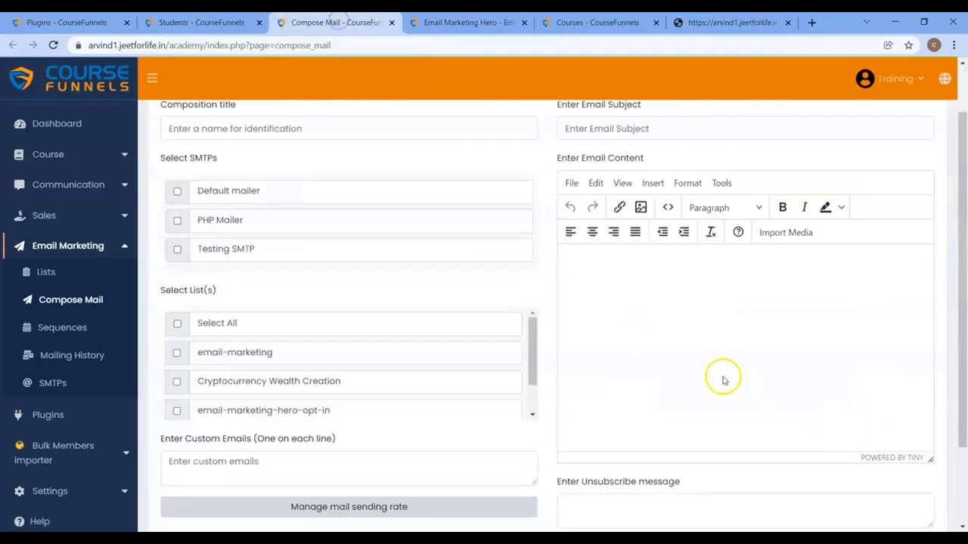
pyautogui.click(199, 22)
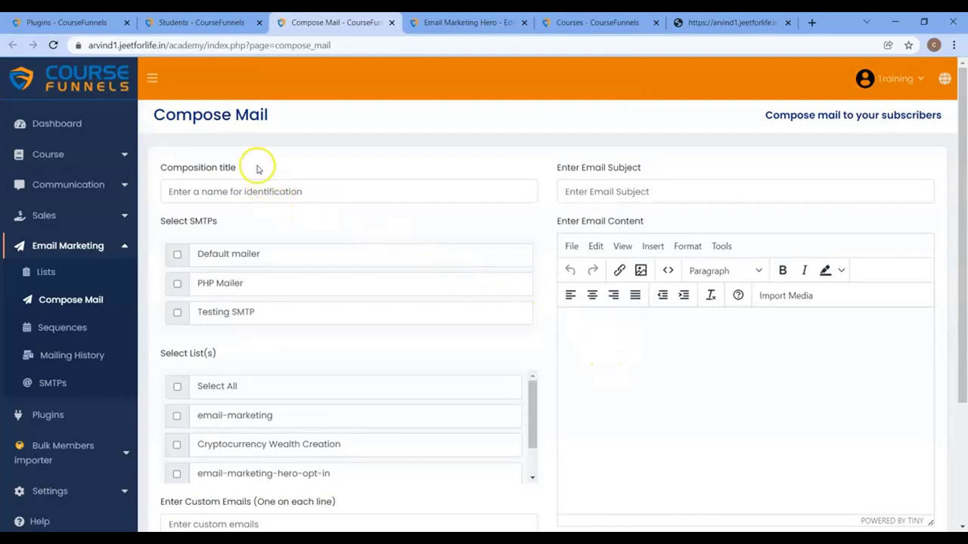
# Step: Create a new mailing list named 'new-student'
pyautogui.click(61, 276)
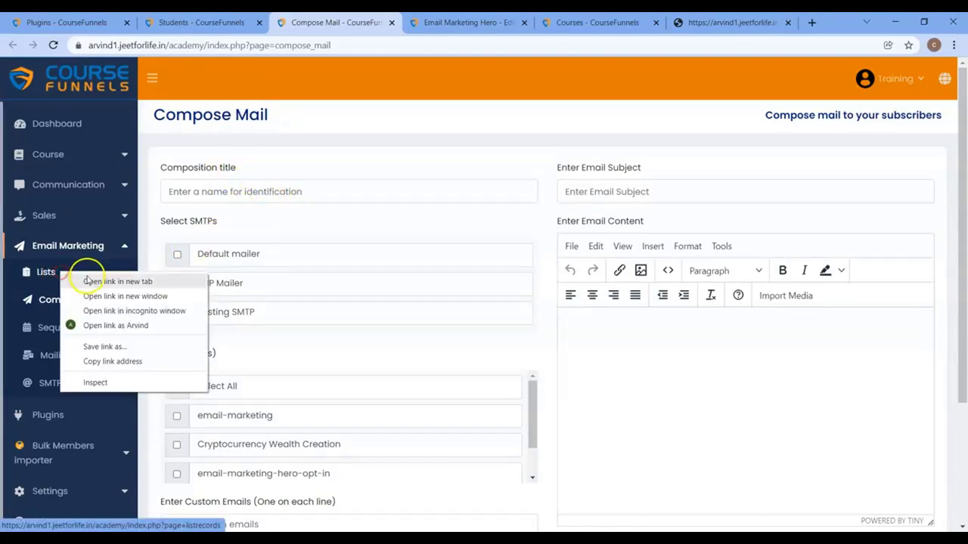
pyautogui.click(94, 281)
pyautogui.click(380, 25)
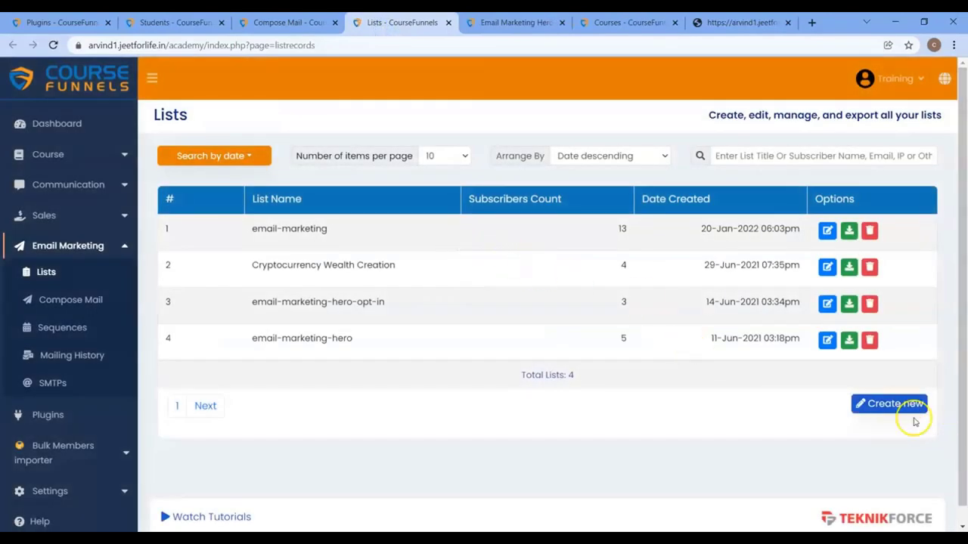
pyautogui.click(898, 409)
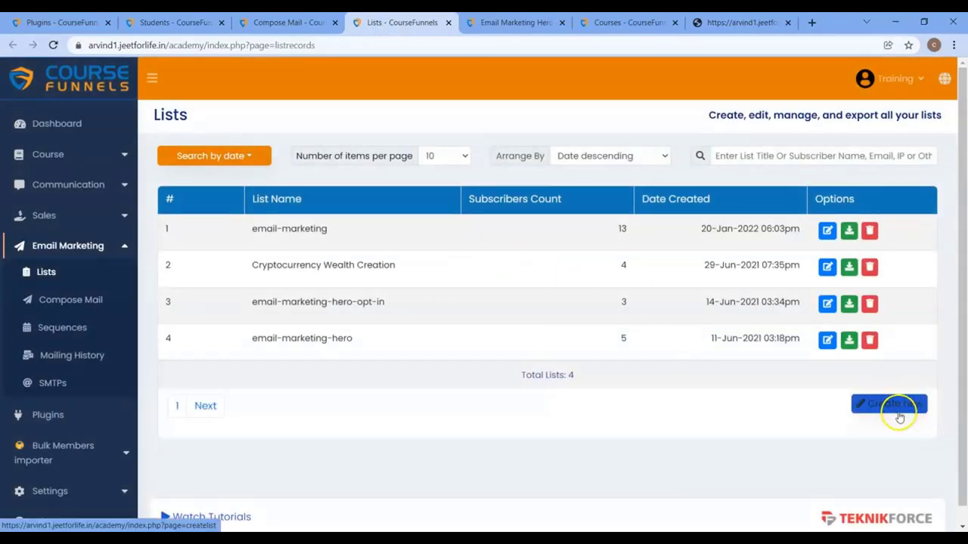
pyautogui.click(557, 199)
pyautogui.write('new-stud')
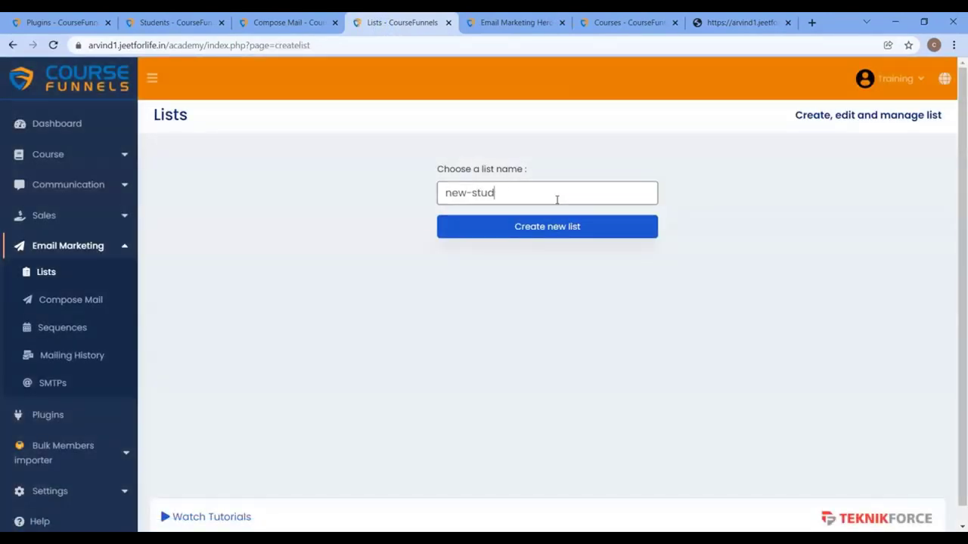
pyautogui.write('ent')
pyautogui.click(557, 225)
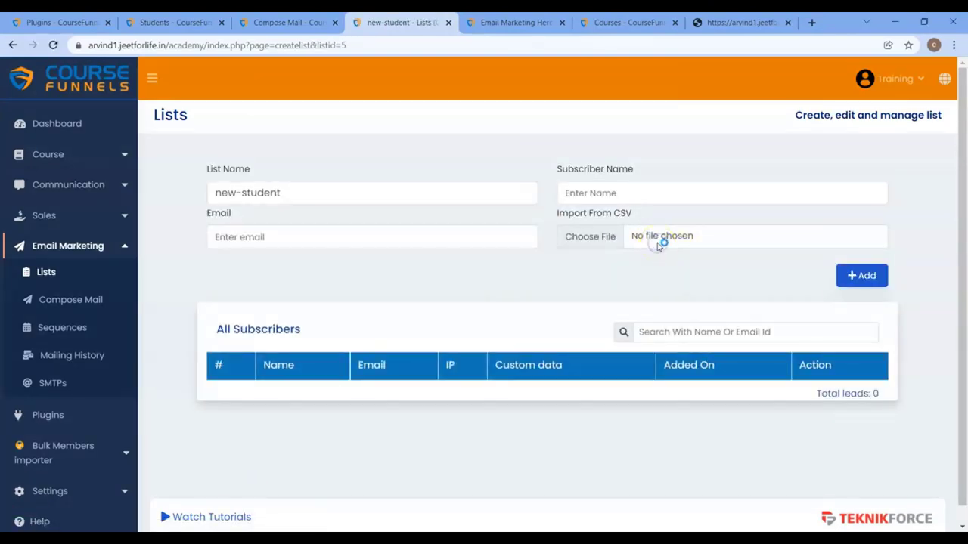
# Step: Import sort_list.CSV into the list, mapping first_name to name and email to email
pyautogui.click(660, 243)
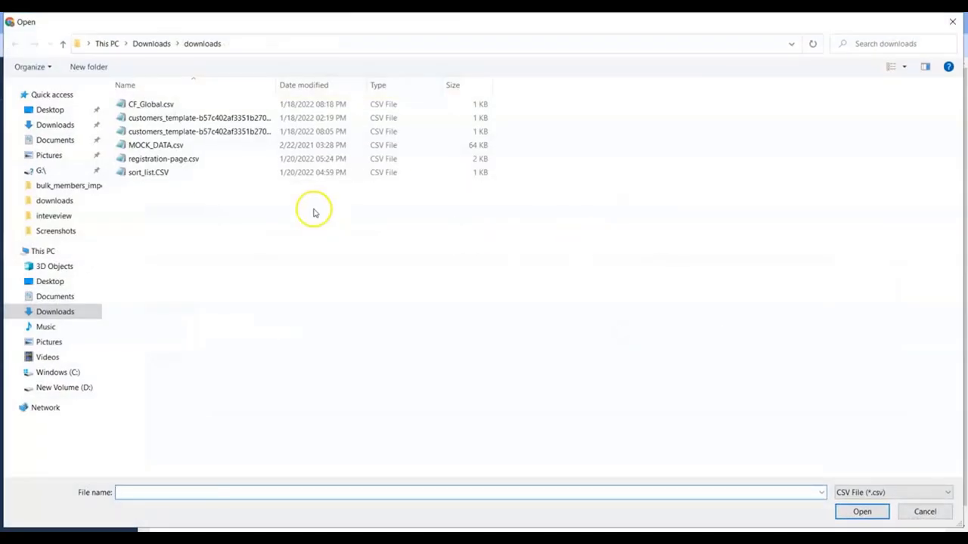
pyautogui.doubleClick(157, 176)
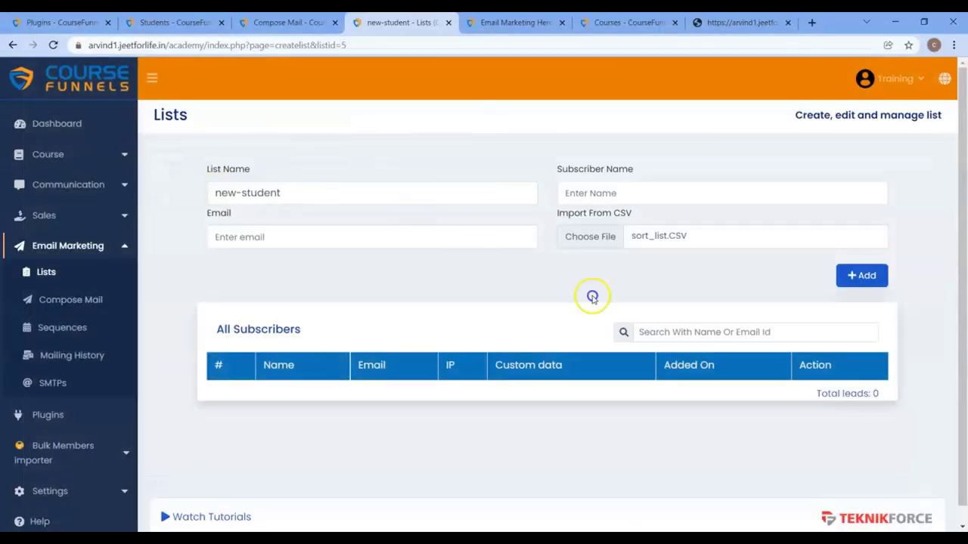
pyautogui.click(866, 277)
pyautogui.click(529, 275)
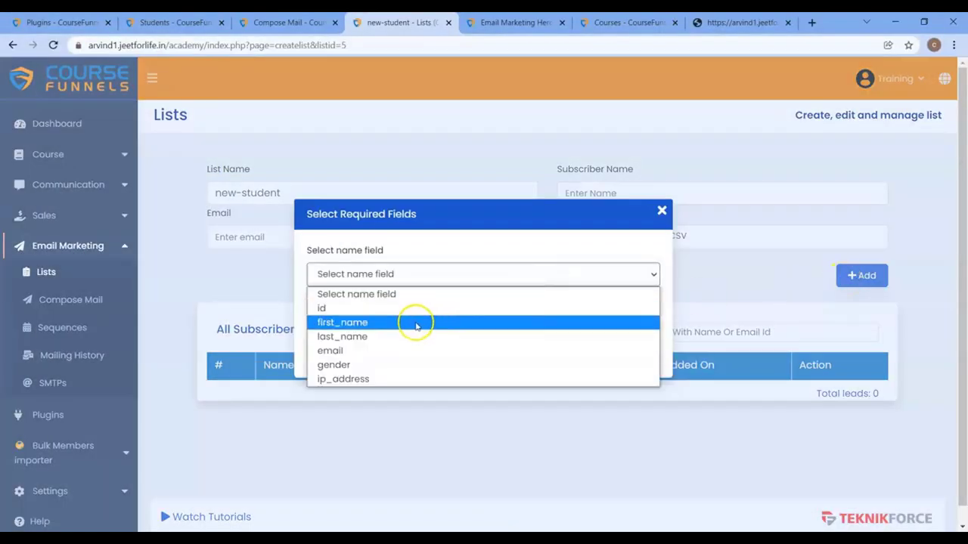
pyautogui.click(415, 322)
pyautogui.click(412, 319)
pyautogui.click(364, 396)
pyautogui.click(420, 362)
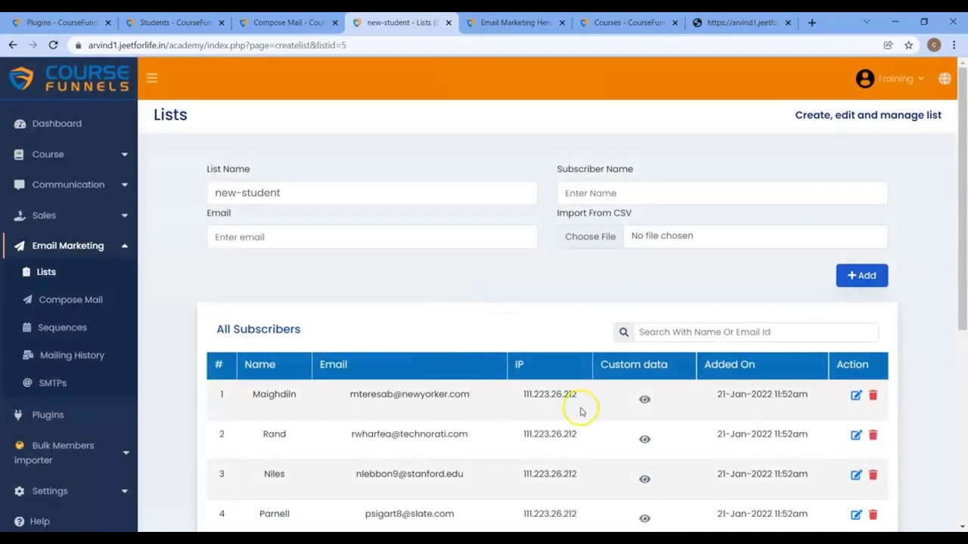
pyautogui.scroll(-2, 842, 475)
# Step: Title the mail 'New Email Marketing Student' and tick Testing SMTP as the sender
pyautogui.click(313, 22)
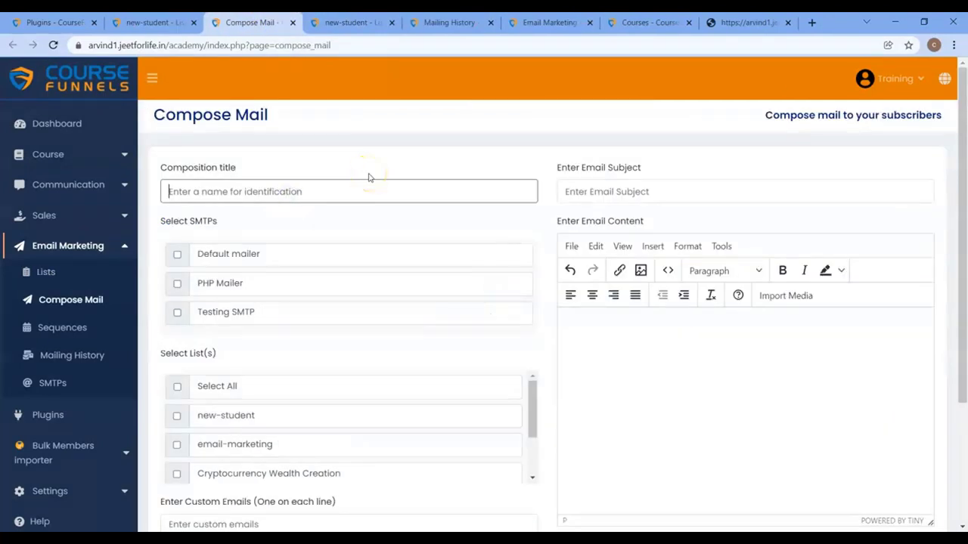
pyautogui.write('New Email Marketing Student')
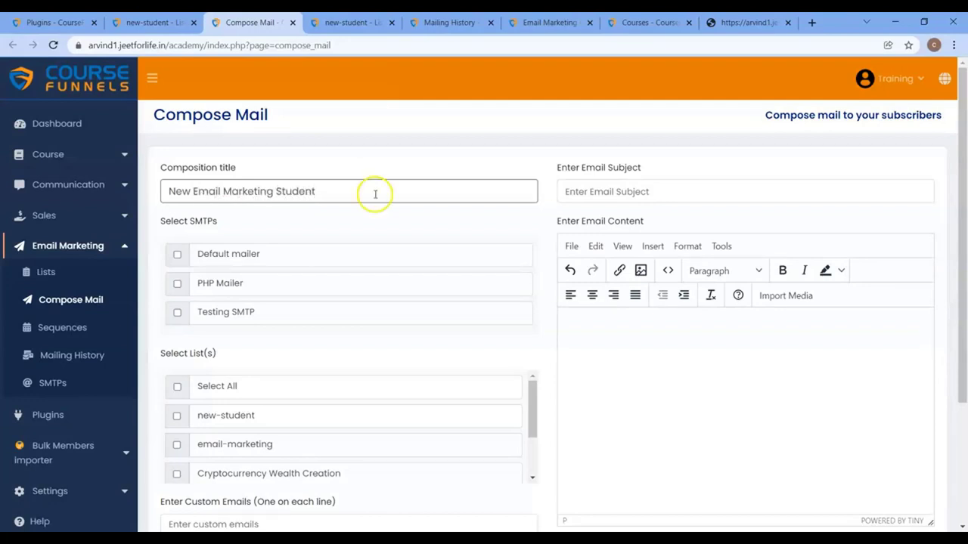
pyautogui.click(177, 312)
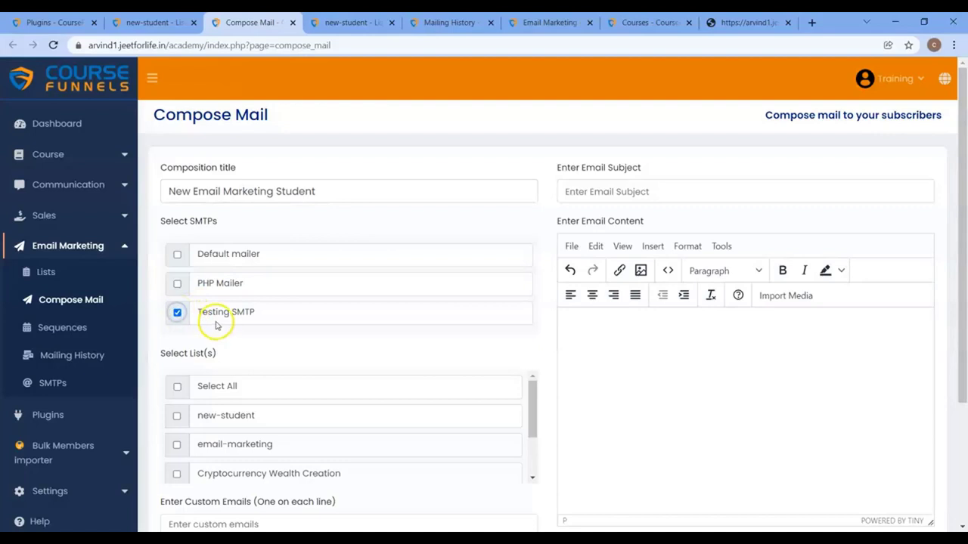
pyautogui.scroll(-1, 265, 335)
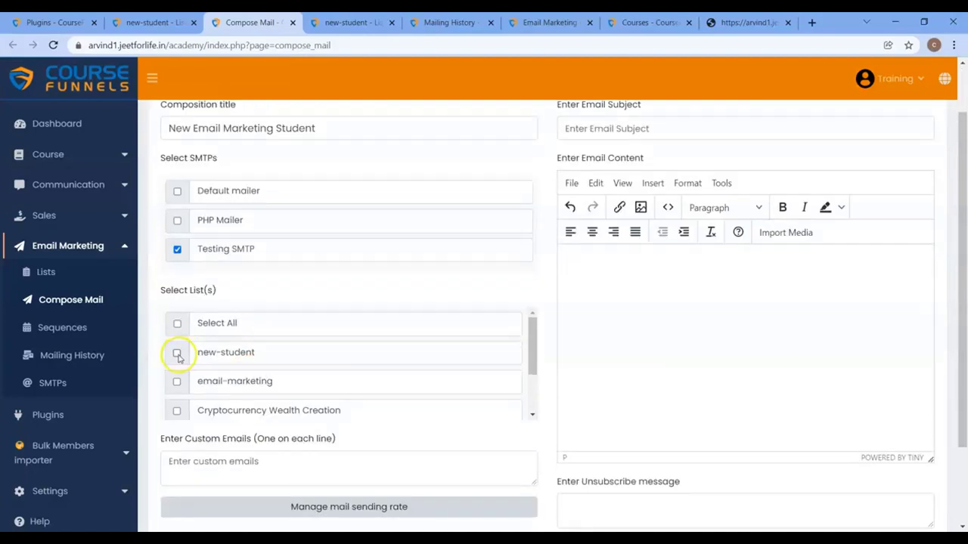
pyautogui.scroll(1, 609, 305)
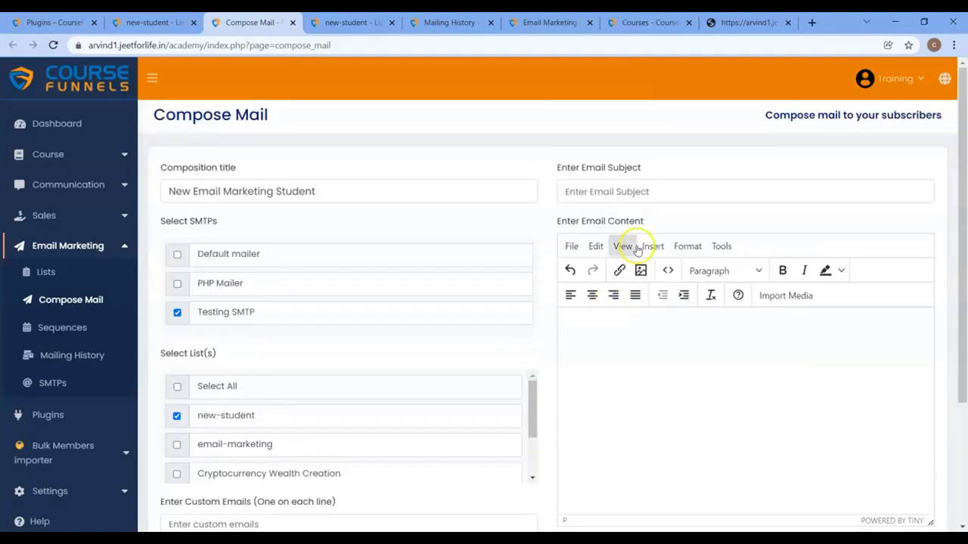
# Step: Add an exclamation mark after {name} in the subject and review the login-details body
pyautogui.click(628, 197)
pyautogui.click(683, 387)
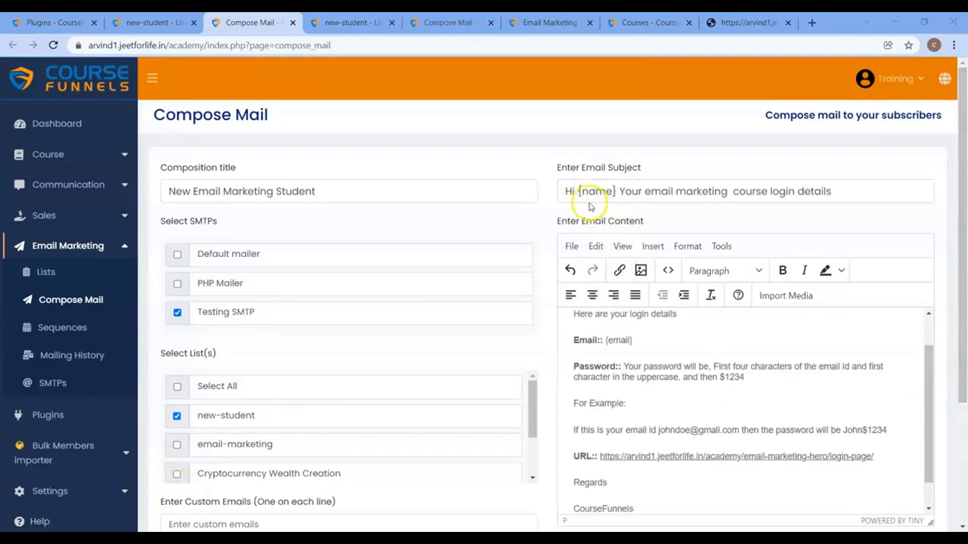
pyautogui.moveTo(567, 191); pyautogui.dragTo(620, 188)
pyautogui.click(683, 194)
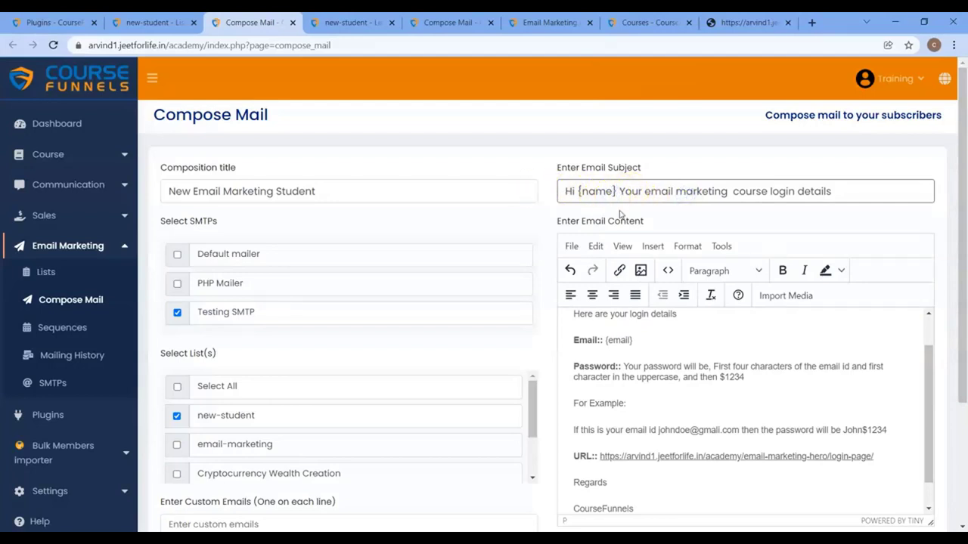
pyautogui.write('!')
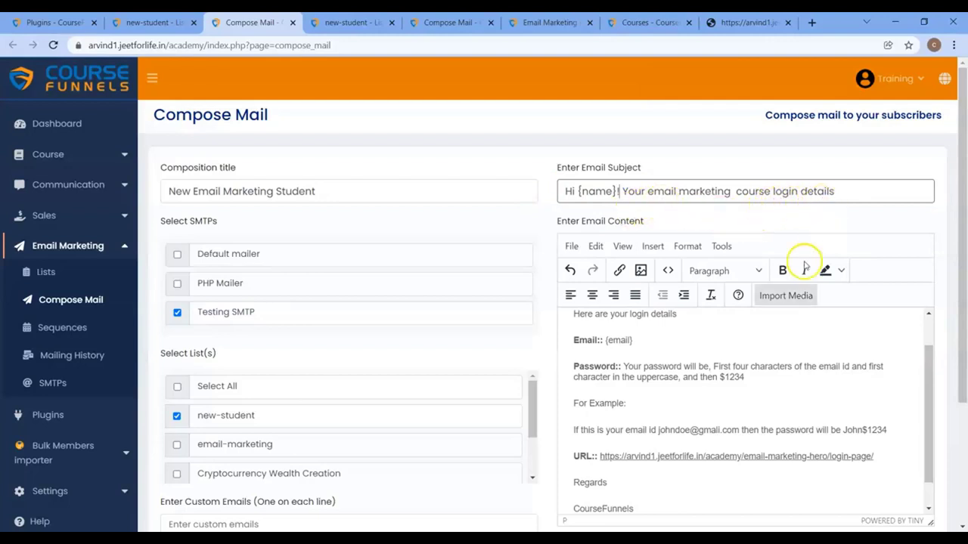
pyautogui.scroll(1, 670, 423)
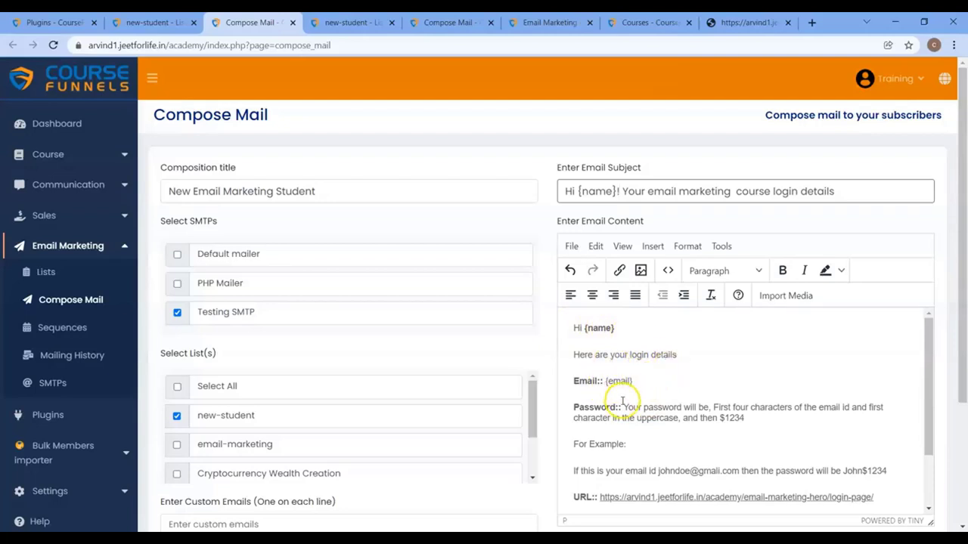
pyautogui.scroll(-2, 626, 407)
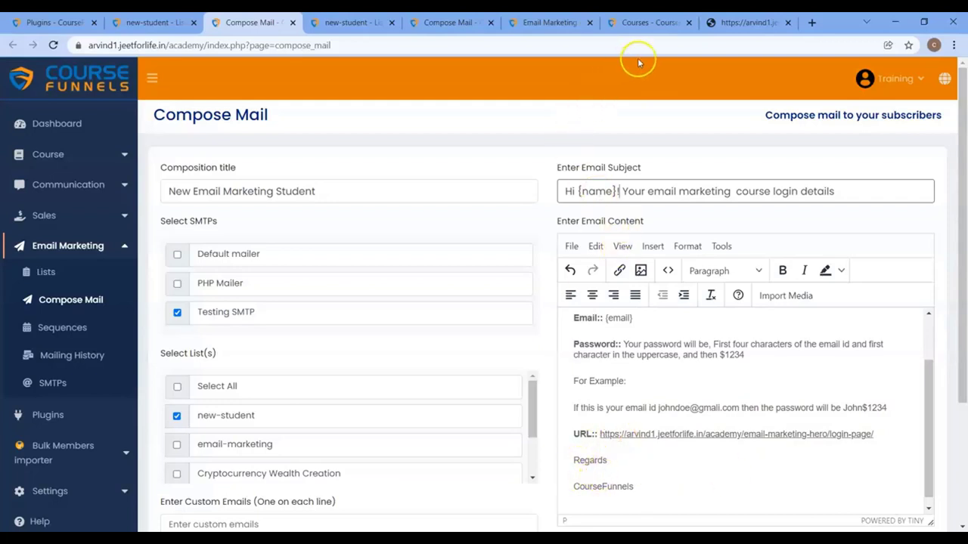
# Step: Check that the message's login link matches the course login page address
pyautogui.click(730, 22)
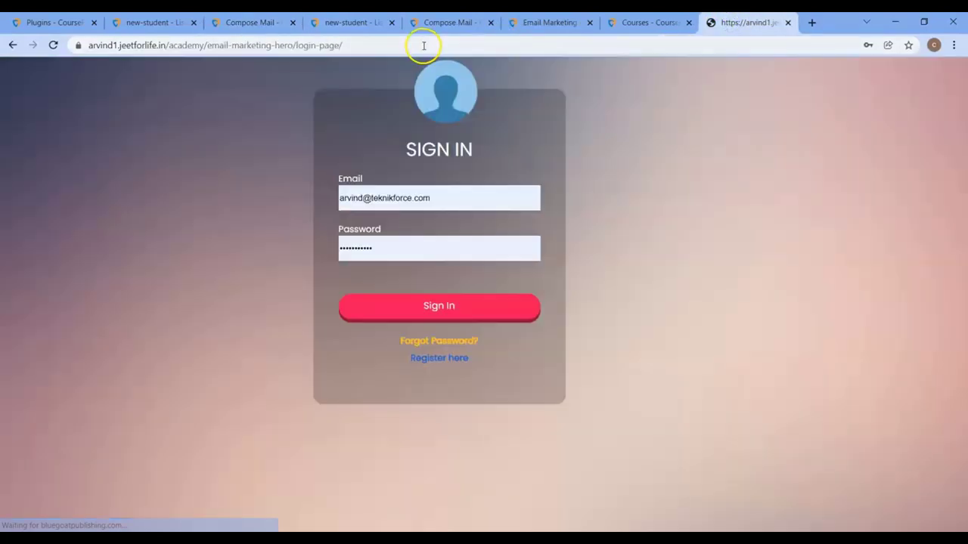
pyautogui.click(424, 45)
pyautogui.click(265, 22)
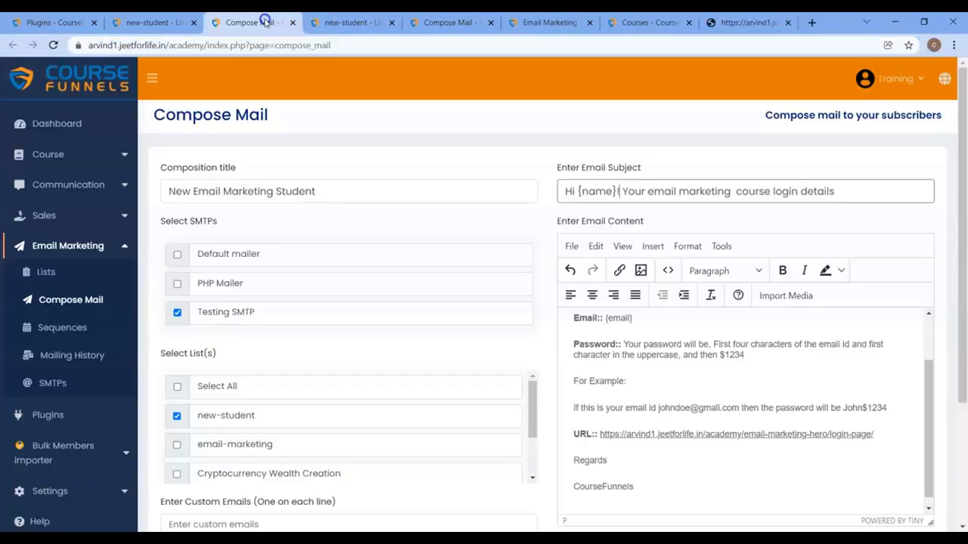
pyautogui.click(672, 432)
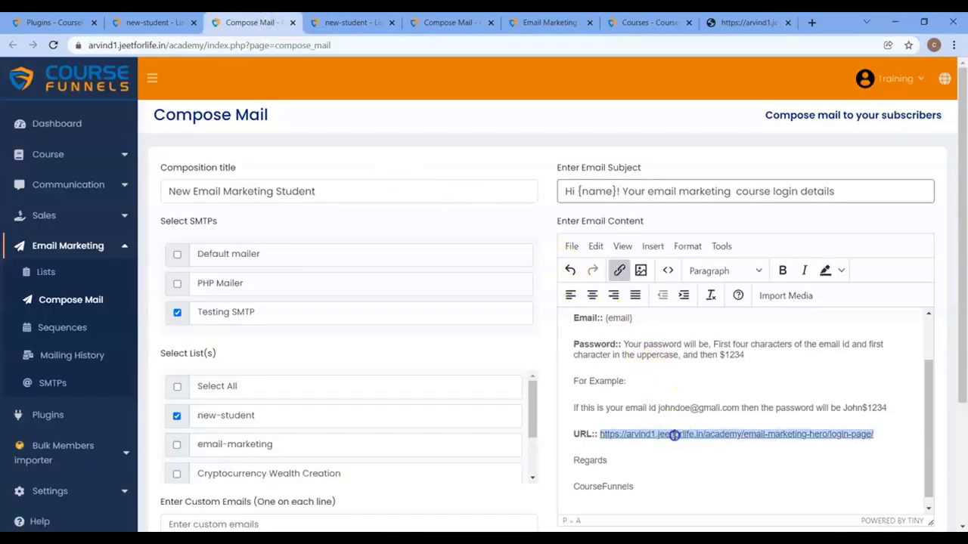
pyautogui.click(690, 457)
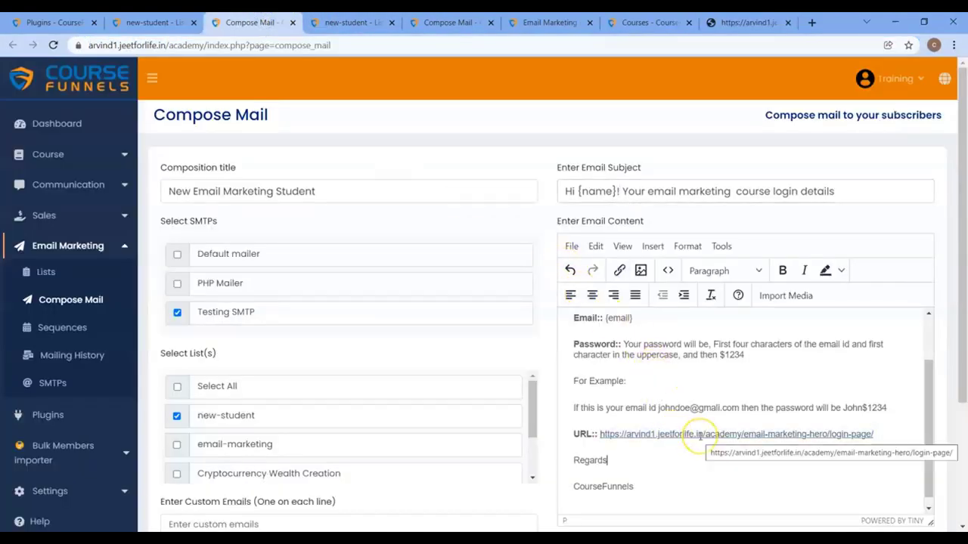
pyautogui.click(673, 434)
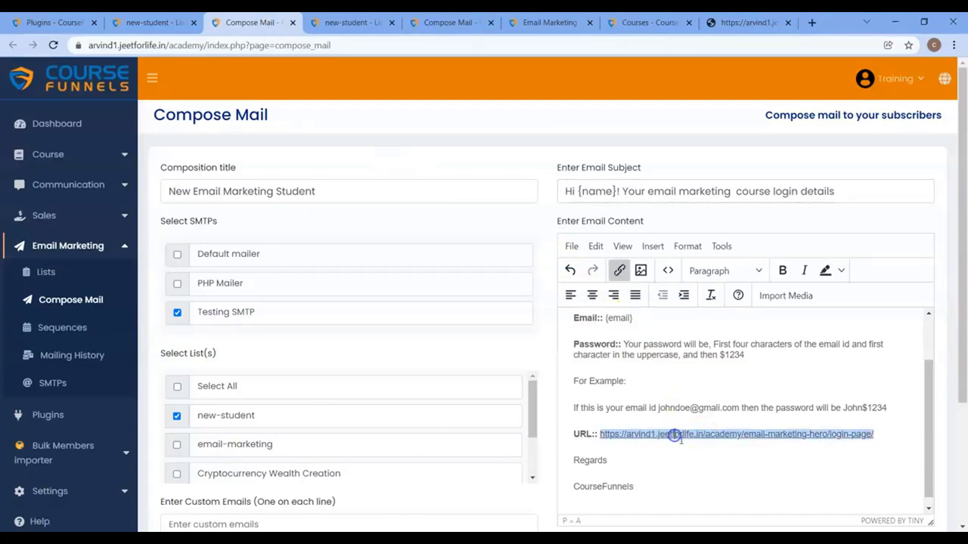
pyautogui.click(690, 457)
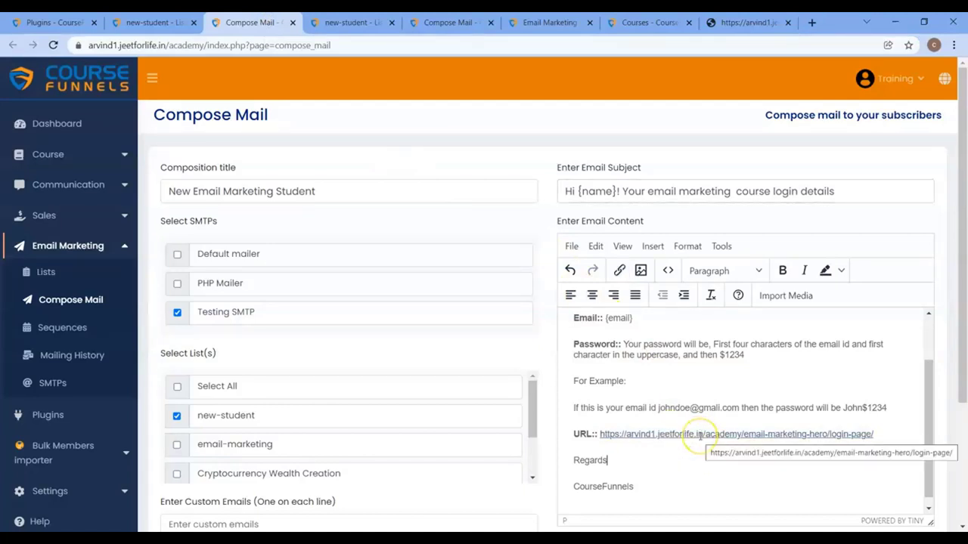
pyautogui.scroll(2, 692, 453)
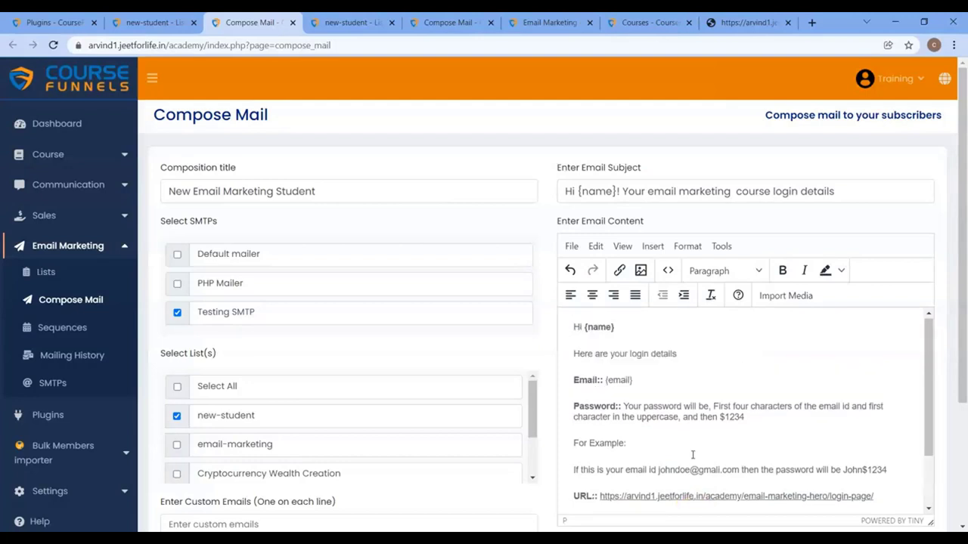
pyautogui.scroll(-3, 717, 459)
pyautogui.scroll(-1, 732, 467)
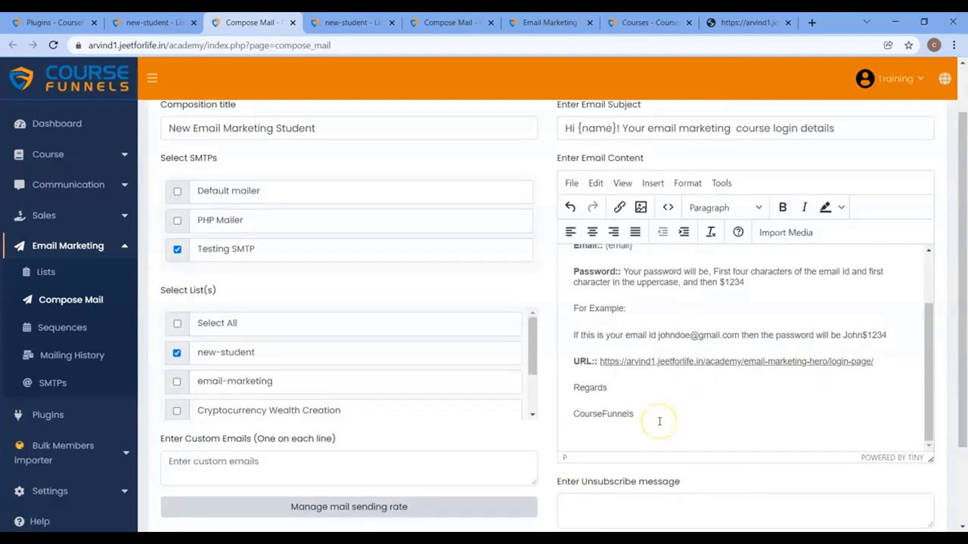
pyautogui.scroll(-1, 660, 421)
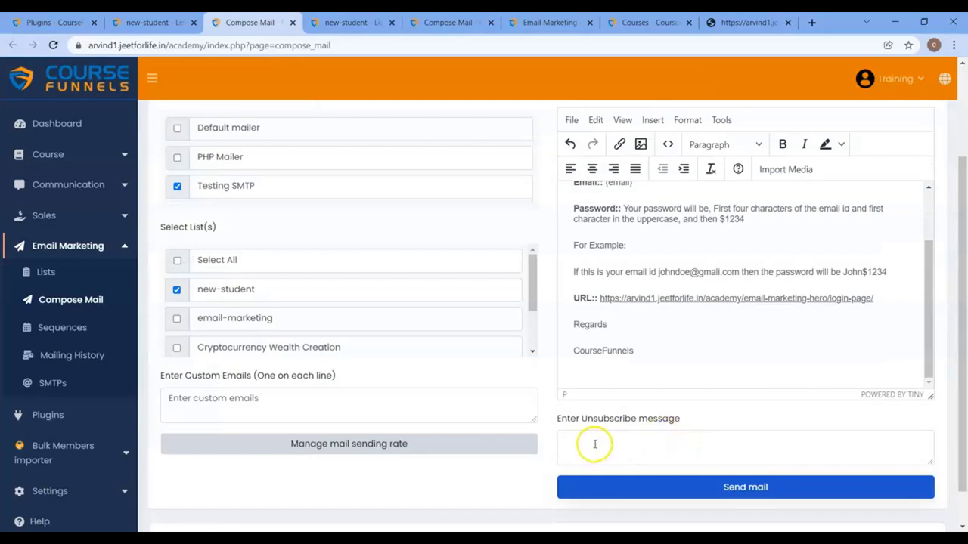
# Step: Expand the sending rate settings (group size 20, delay 30) and send the mail
pyautogui.click(595, 445)
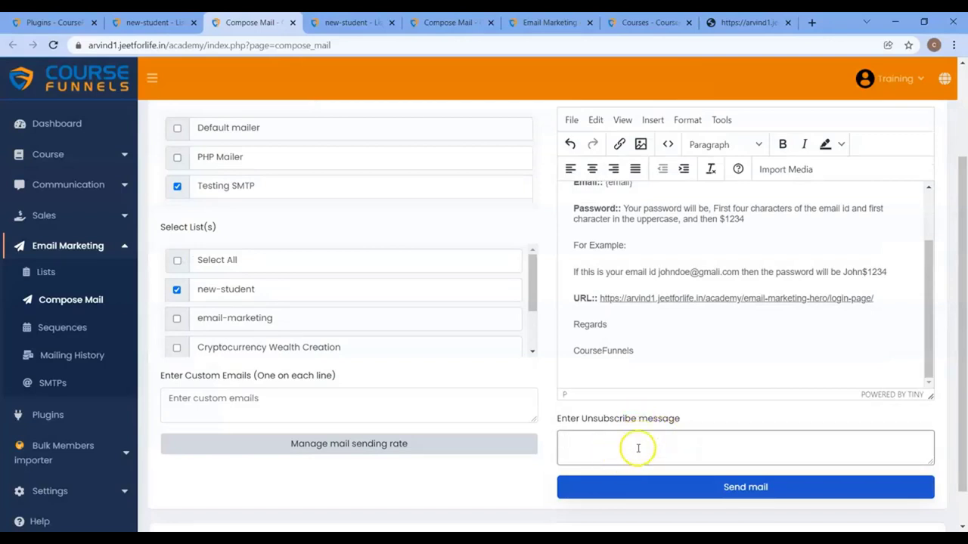
pyautogui.click(359, 452)
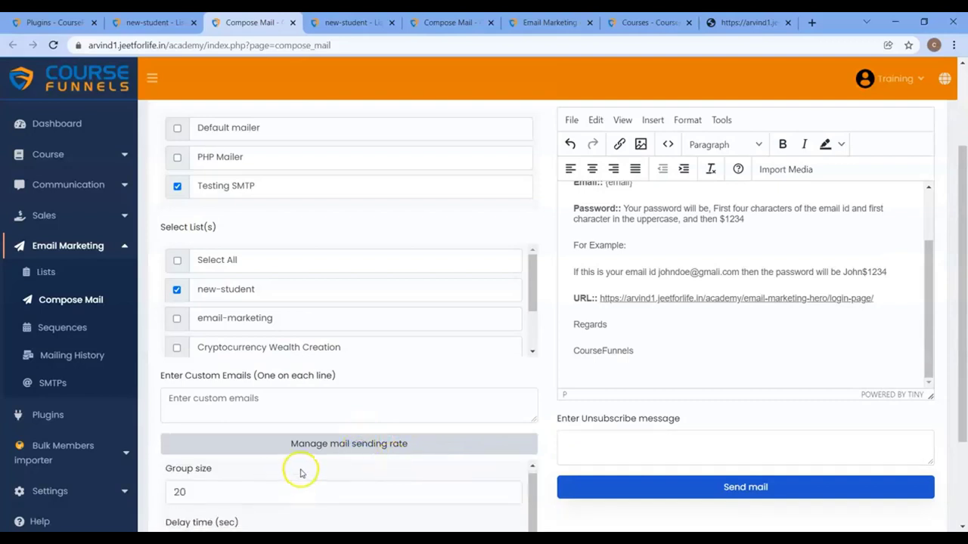
pyautogui.scroll(-1, 304, 467)
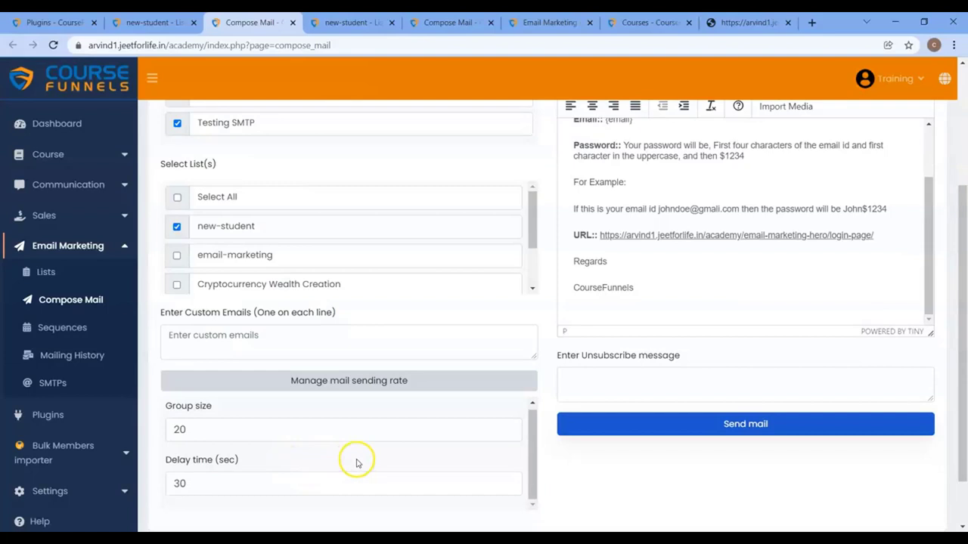
pyautogui.click(610, 428)
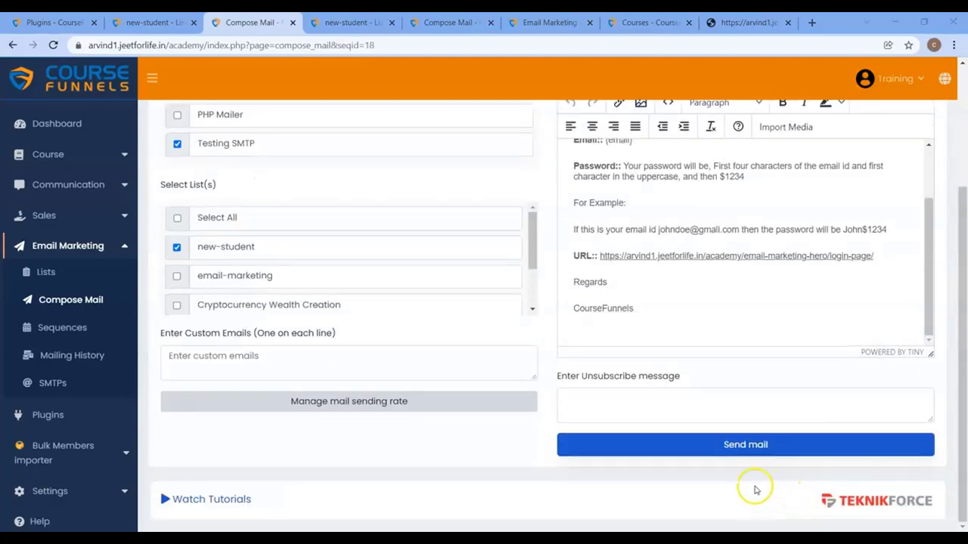
pyautogui.click(750, 453)
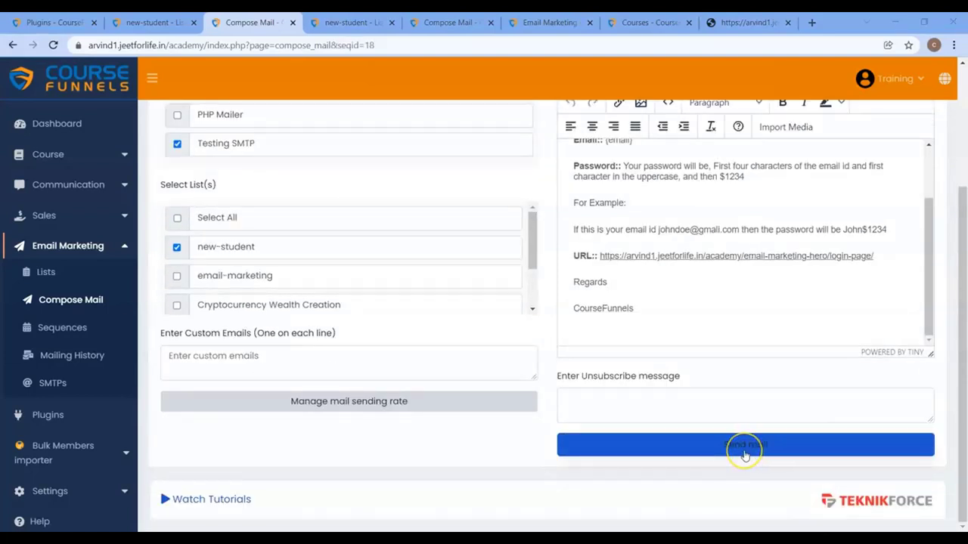
pyautogui.click(745, 453)
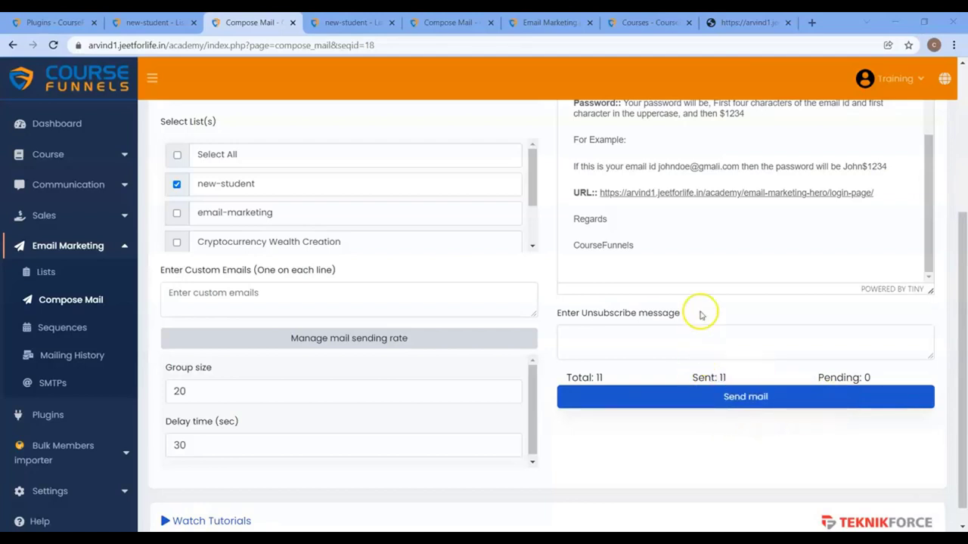
# Step: Open Gmail, confirm the subscriber's address in the list, and open the login-details email
pyautogui.click(815, 22)
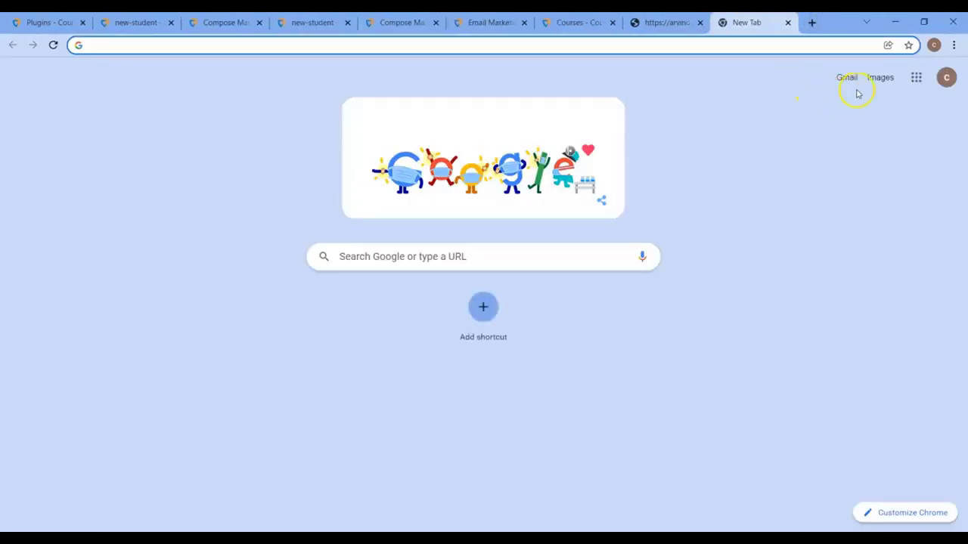
pyautogui.click(847, 80)
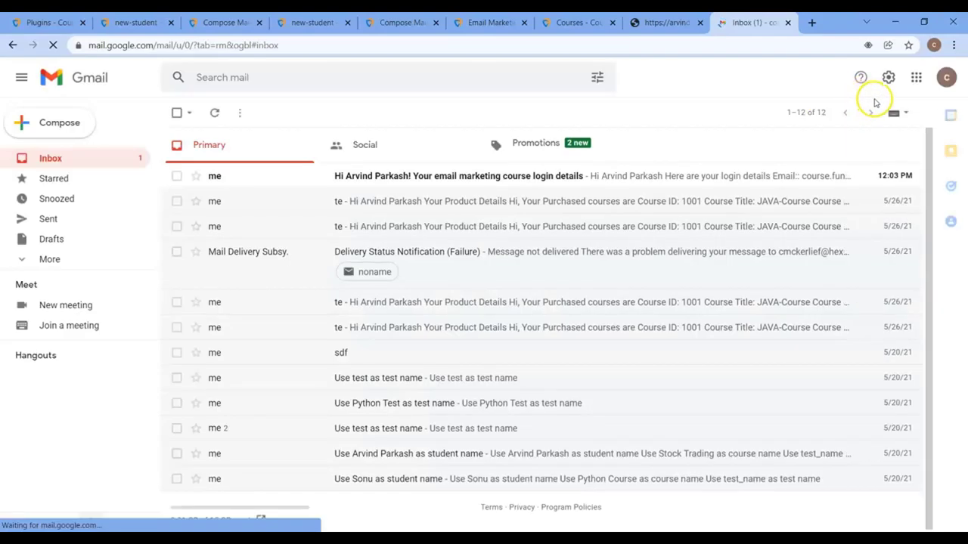
pyautogui.click(136, 23)
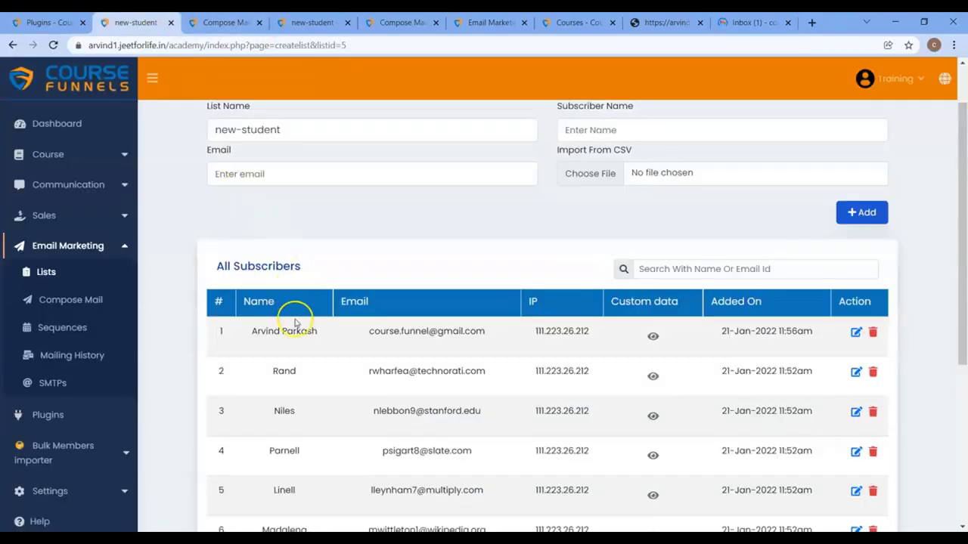
pyautogui.moveTo(368, 338); pyautogui.dragTo(485, 333)
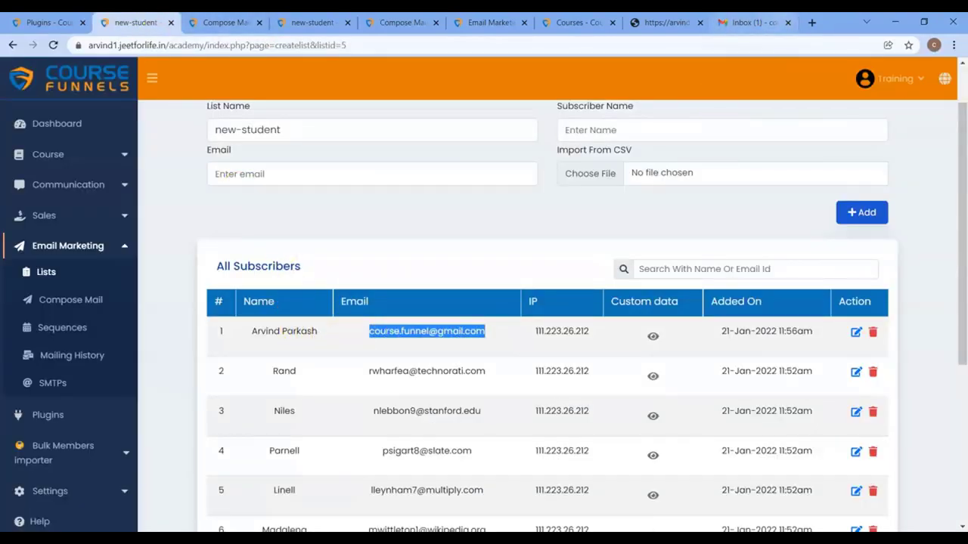
pyautogui.click(752, 23)
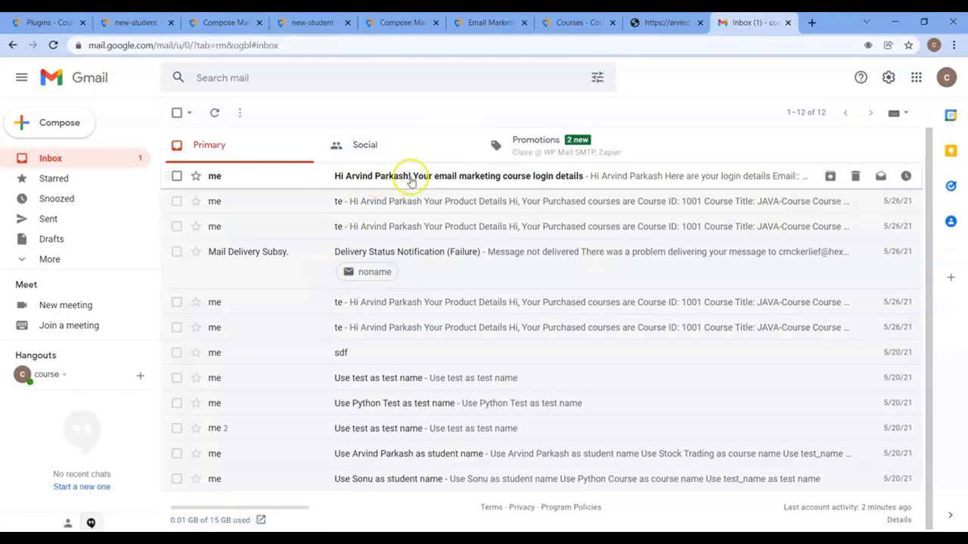
pyautogui.click(443, 177)
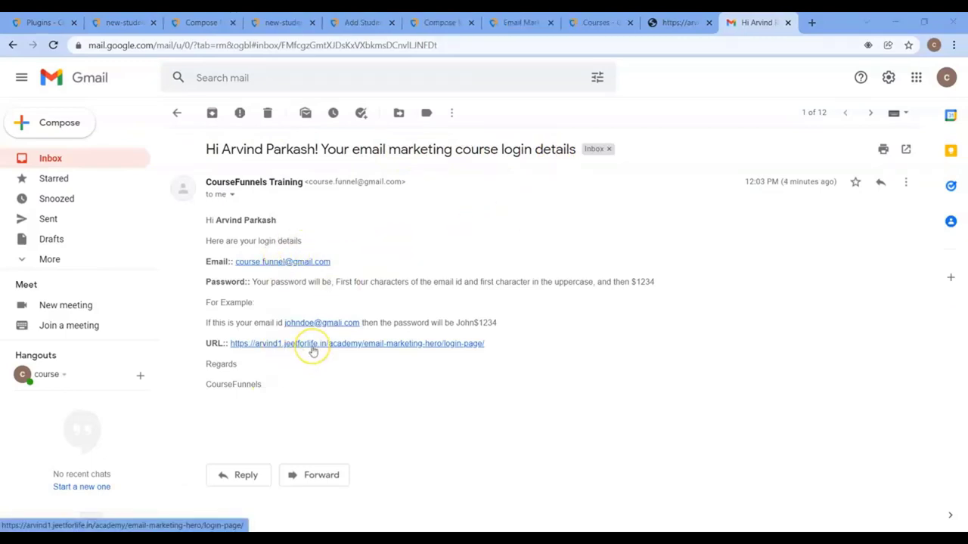
# Step: Open the emailed login link and enter the email address from the message into it
pyautogui.click(313, 352)
pyautogui.click(722, 23)
pyautogui.moveTo(332, 261); pyautogui.dragTo(235, 262)
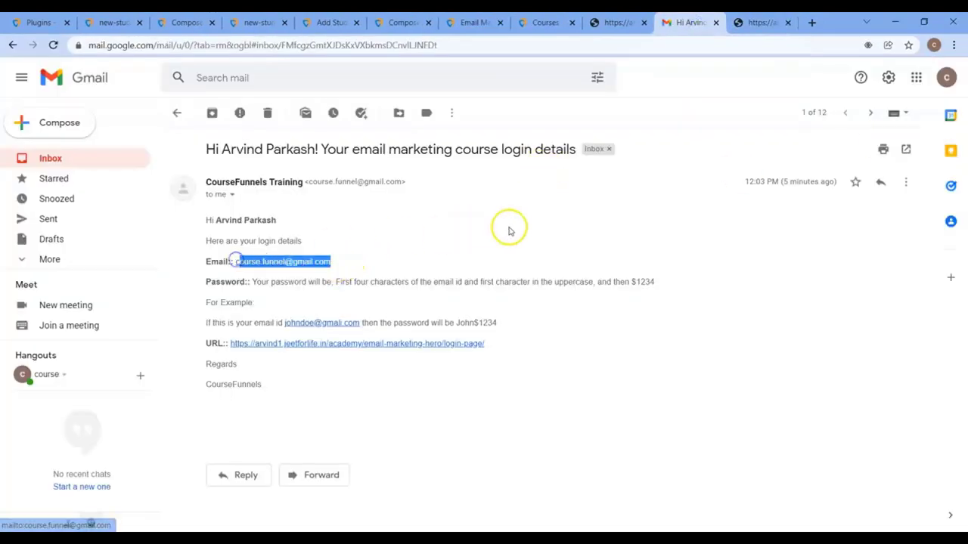
pyautogui.hotkey('ctrl', 'c')
pyautogui.click(752, 24)
pyautogui.click(428, 200)
pyautogui.hotkey('ctrl', 'a')
pyautogui.hotkey('ctrl', 'v')
# Step: Paste the student's password from Notepad into the login page's password field
pyautogui.click(684, 22)
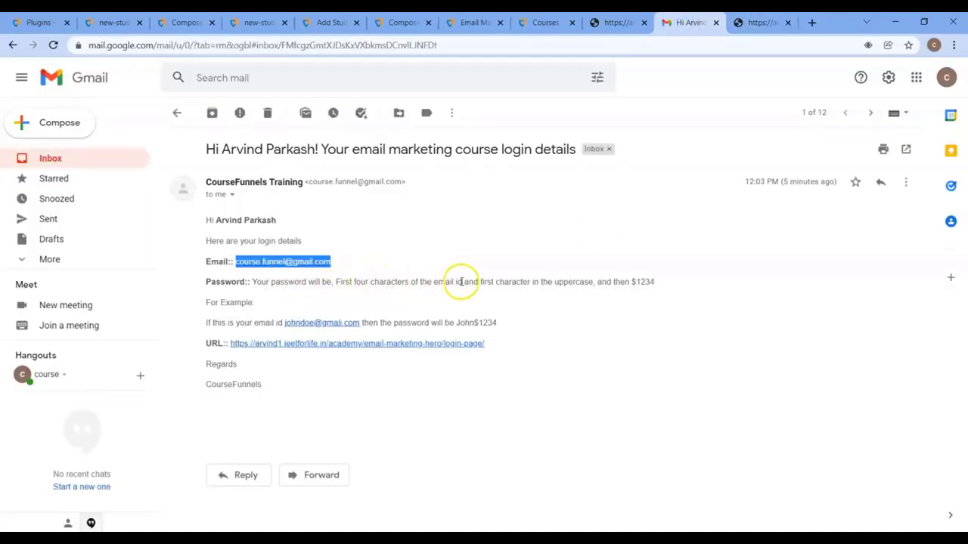
pyautogui.click(238, 277)
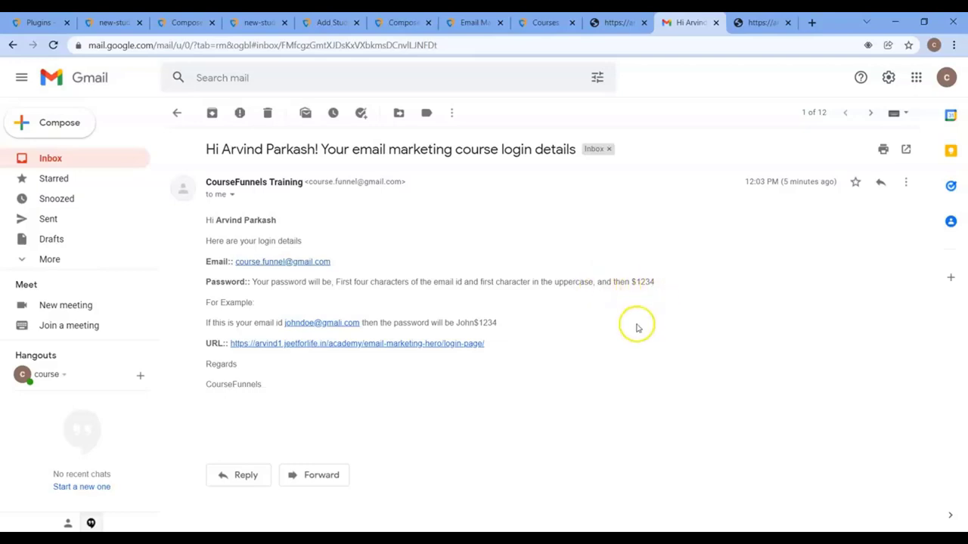
pyautogui.click(542, 484)
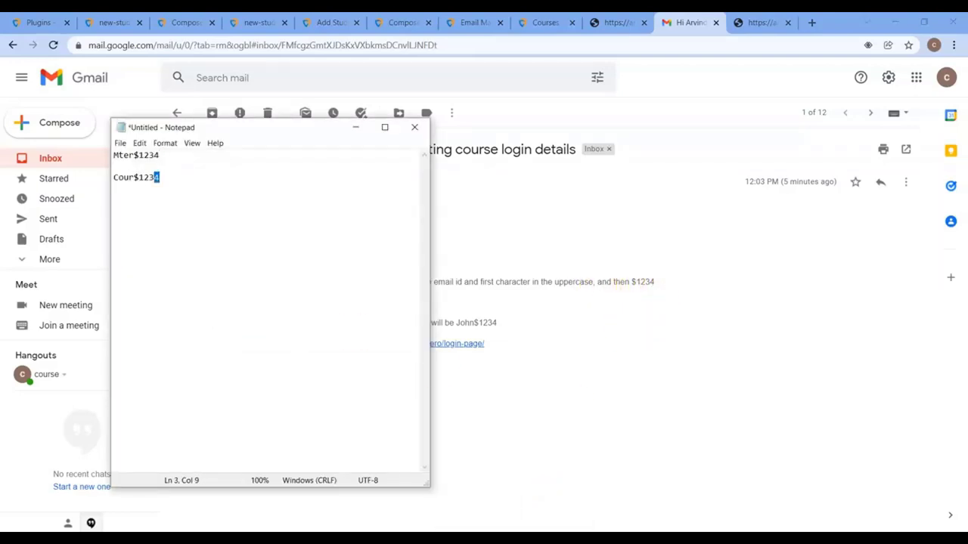
pyautogui.click(763, 23)
pyautogui.doubleClick(400, 248)
pyautogui.hotkey('ctrl', 'v')
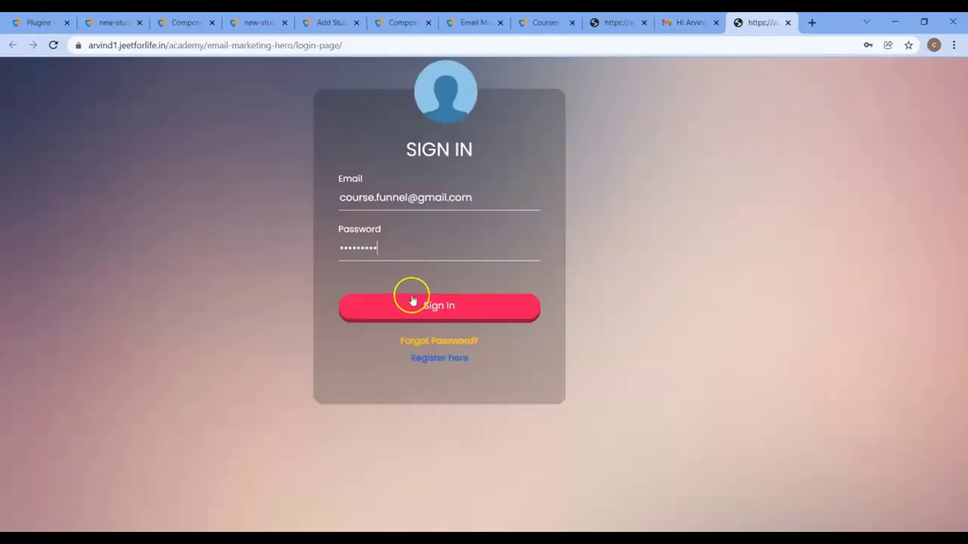
# Step: Sign in to the membership page, then go back to the Compose Mail tab
pyautogui.click(412, 301)
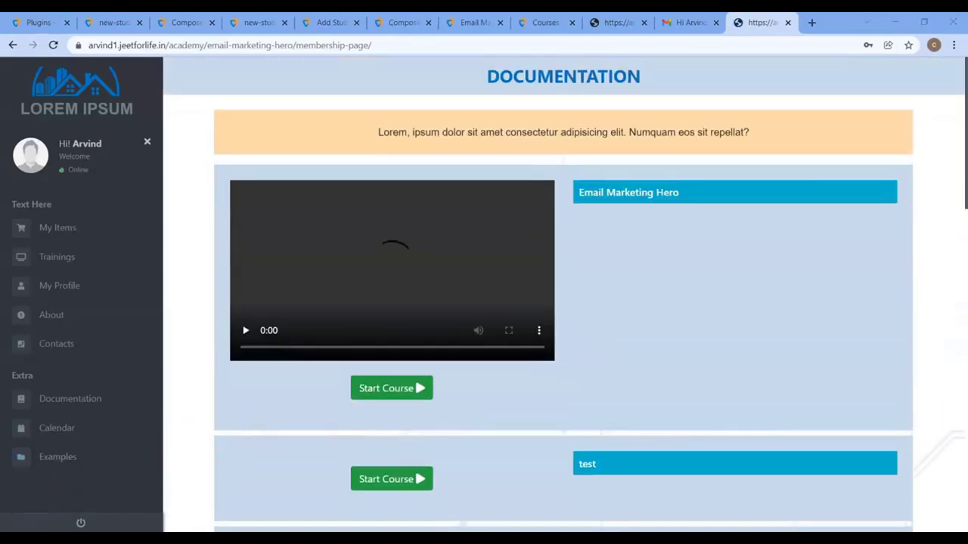
pyautogui.click(182, 22)
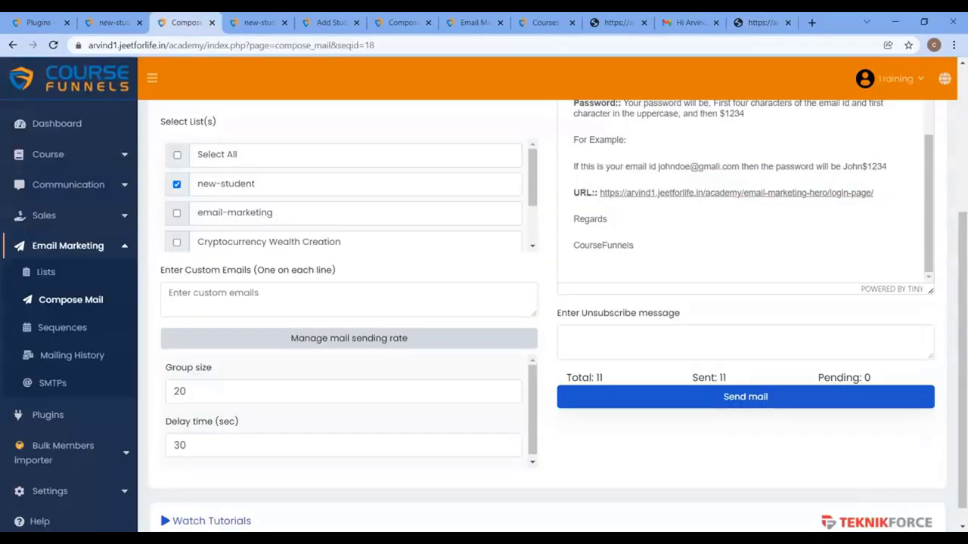
# Step: List Bulk Members importer course funnels (Email Marketing Hero, 14 students), then load CloudFunnels' Funnels and sites in a new tab
pyautogui.click(85, 247)
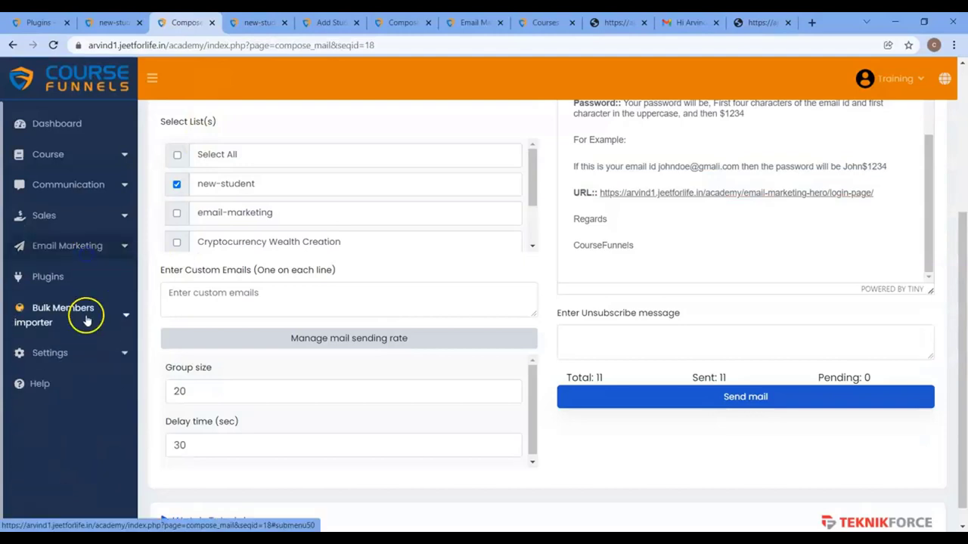
pyautogui.click(76, 315)
pyautogui.click(72, 348)
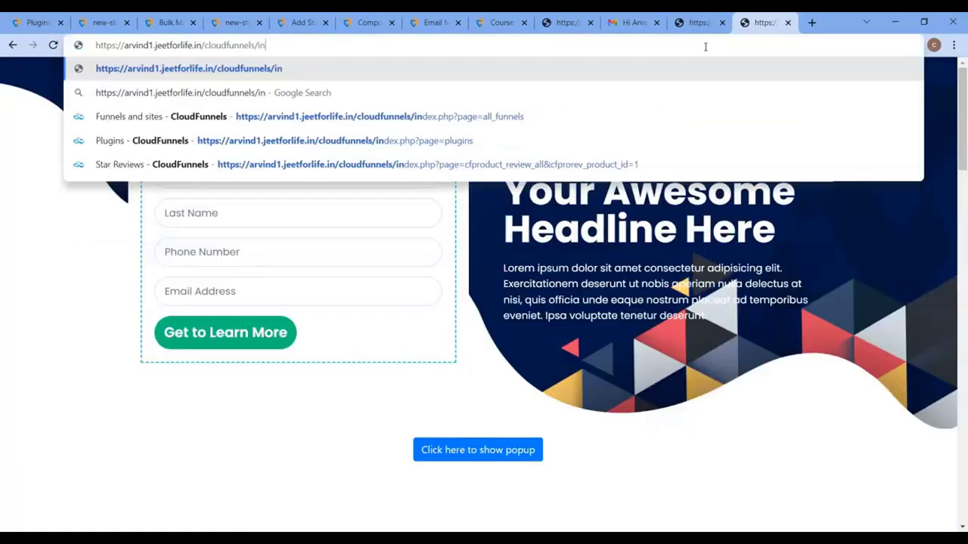
pyautogui.press('Down')
pyautogui.press('Down')
pyautogui.press('Return')
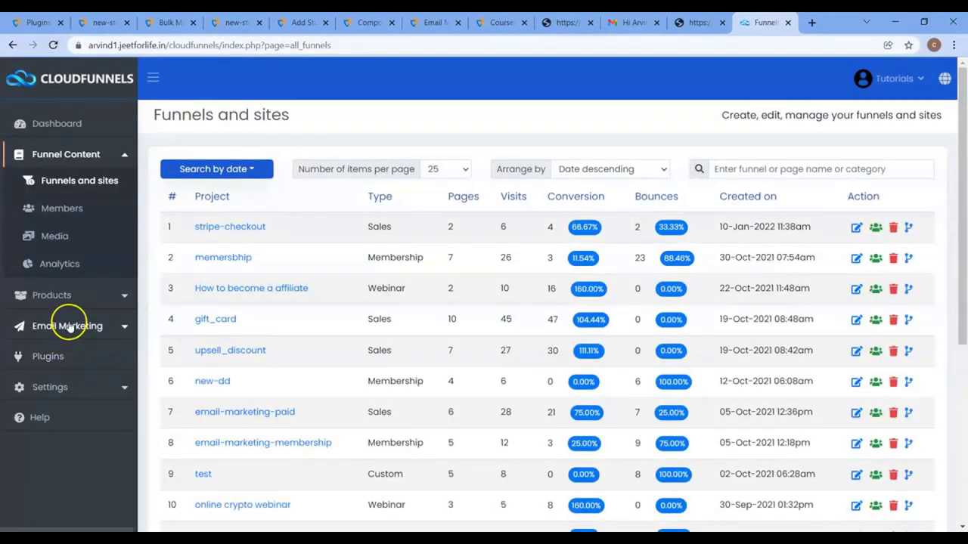
# Step: Activate the Bulk Members Importer plugin and view its list of membership funnels
pyautogui.click(64, 358)
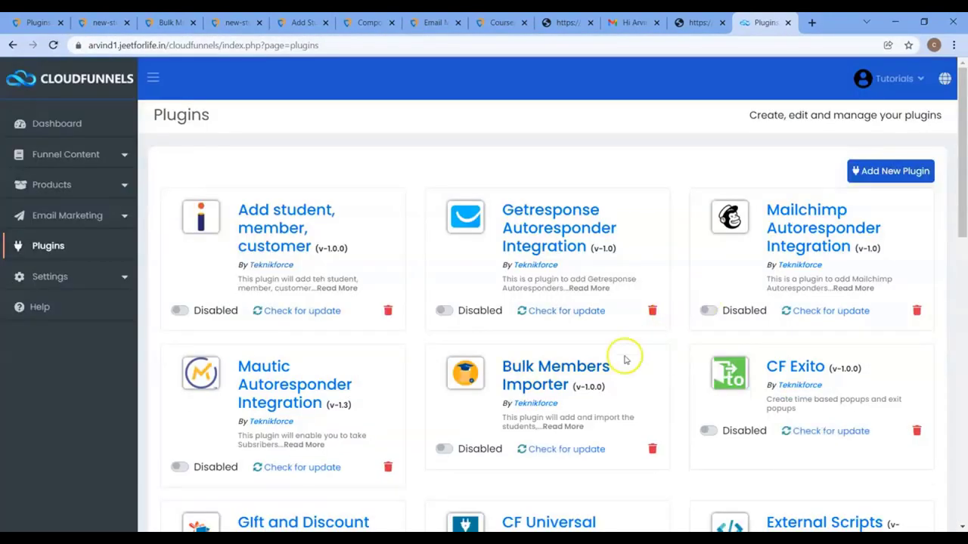
pyautogui.scroll(-1, 488, 393)
pyautogui.click(450, 387)
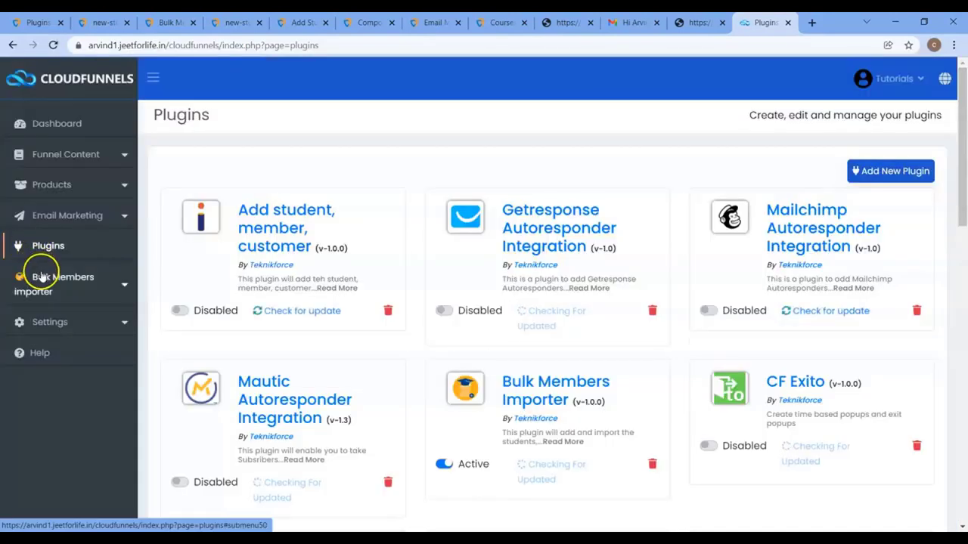
pyautogui.click(39, 282)
pyautogui.click(48, 318)
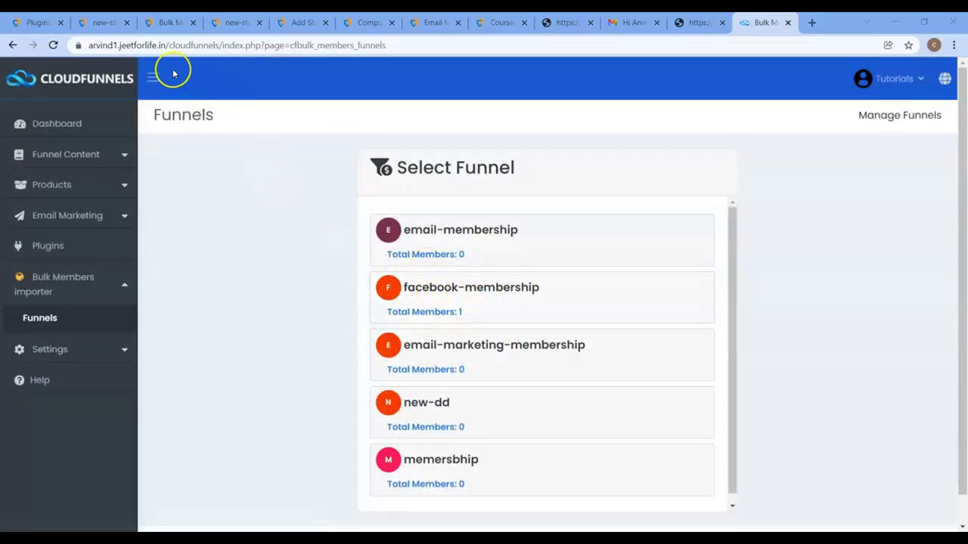
# Step: Return to the Funnels and sites list under Funnel Content
pyautogui.click(70, 157)
pyautogui.click(82, 183)
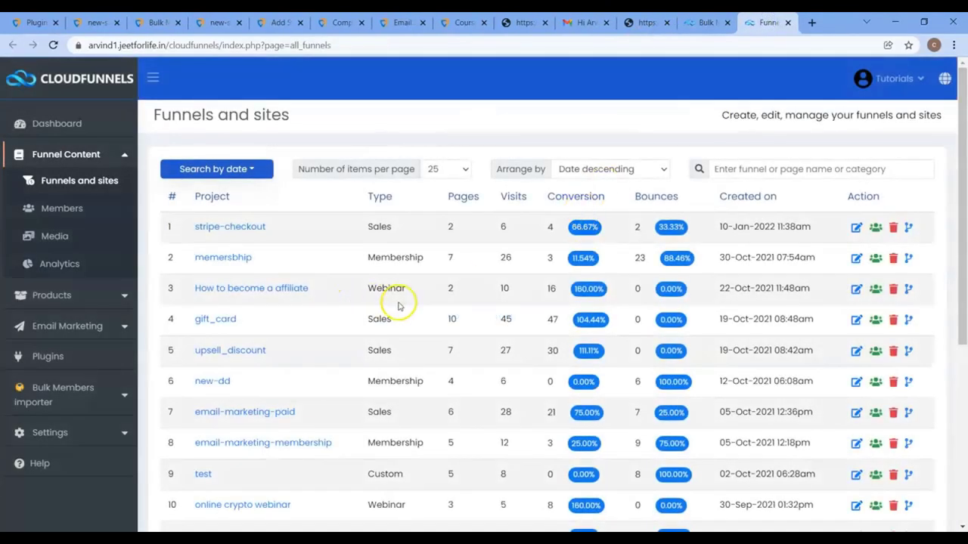
pyautogui.scroll(-5, 449, 319)
pyautogui.scroll(2, 446, 322)
pyautogui.scroll(2, 446, 323)
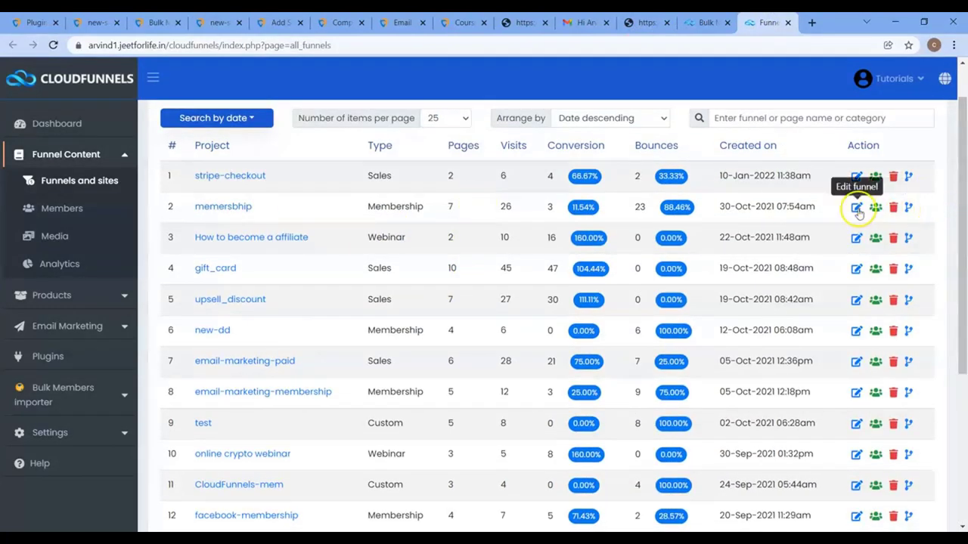
# Step: Open the memersbhip funnel's Registration Page settings and review its integrations and linked courses
pyautogui.click(857, 207)
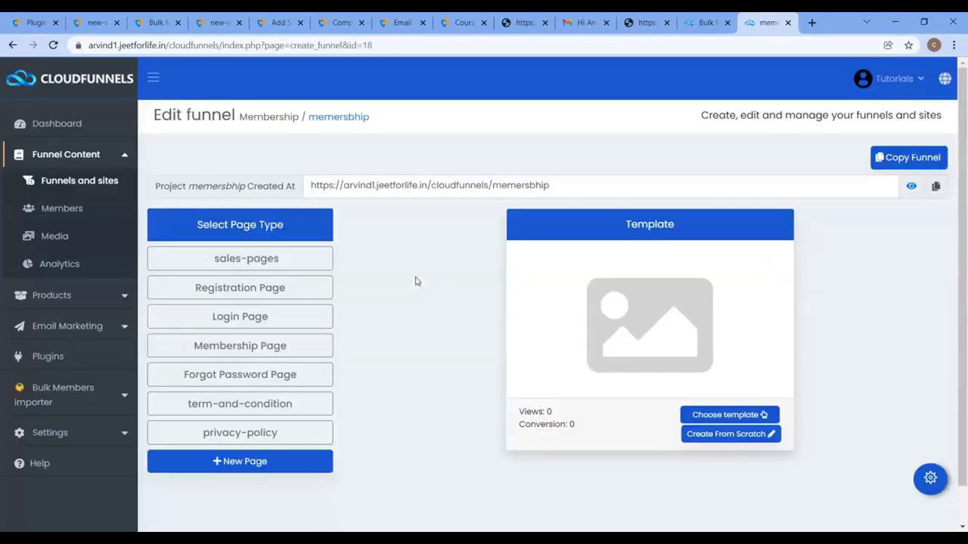
pyautogui.click(298, 291)
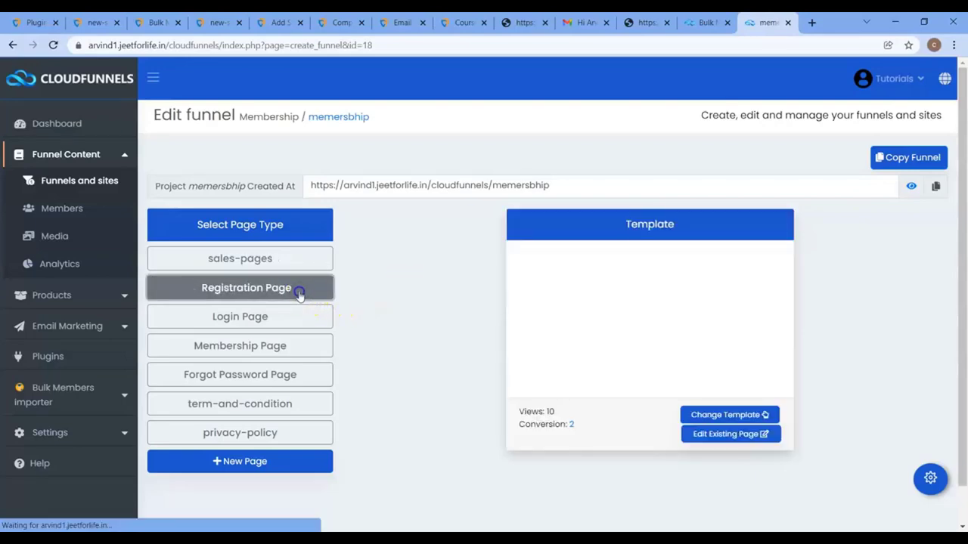
pyautogui.click(930, 478)
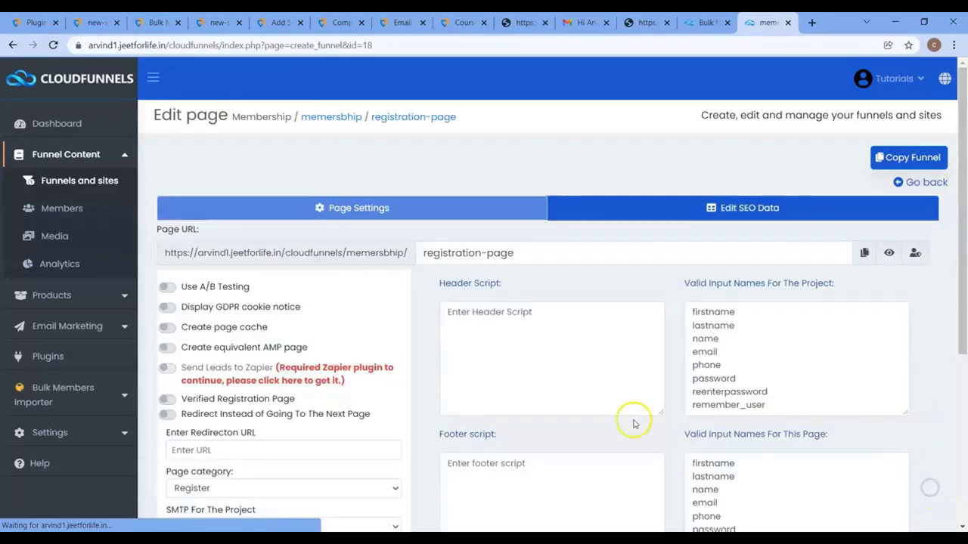
pyautogui.scroll(-4, 633, 424)
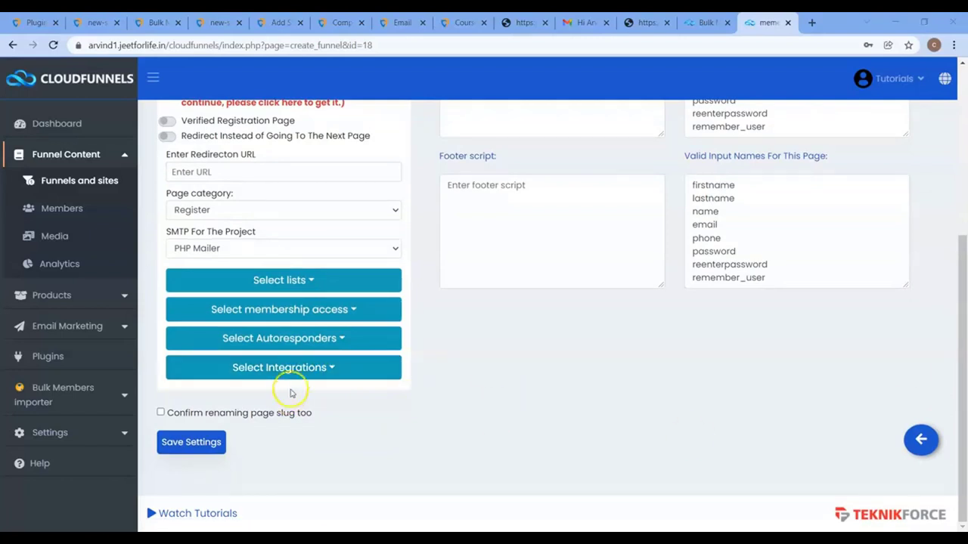
pyautogui.click(287, 369)
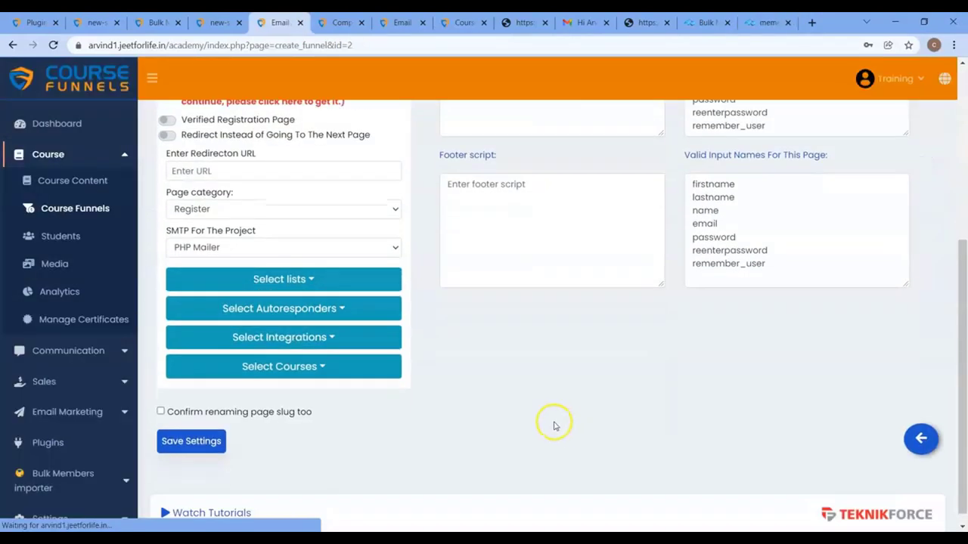
pyautogui.click(329, 362)
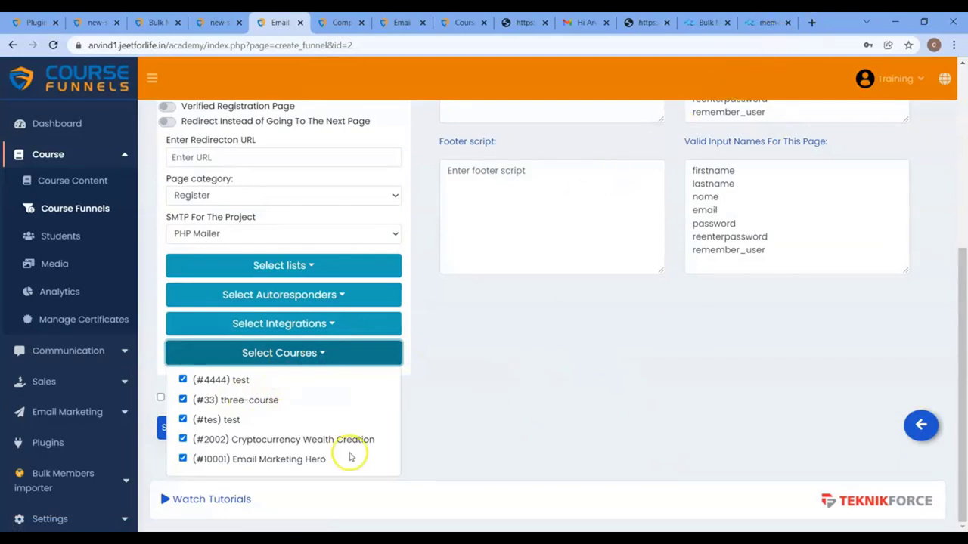
# Step: Recheck the page's integrations, dismiss the missing-app notice, and list the Bulk Members importer funnels
pyautogui.click(769, 22)
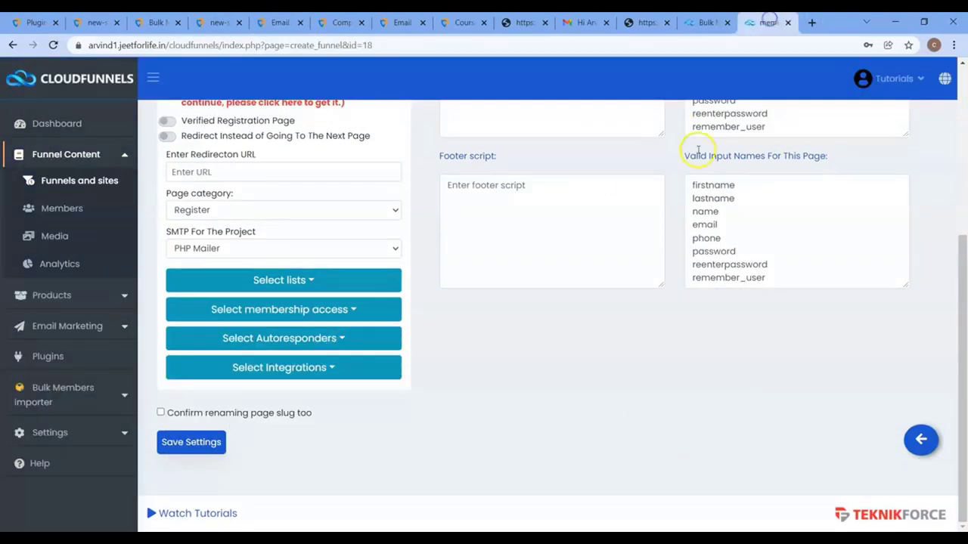
pyautogui.click(332, 370)
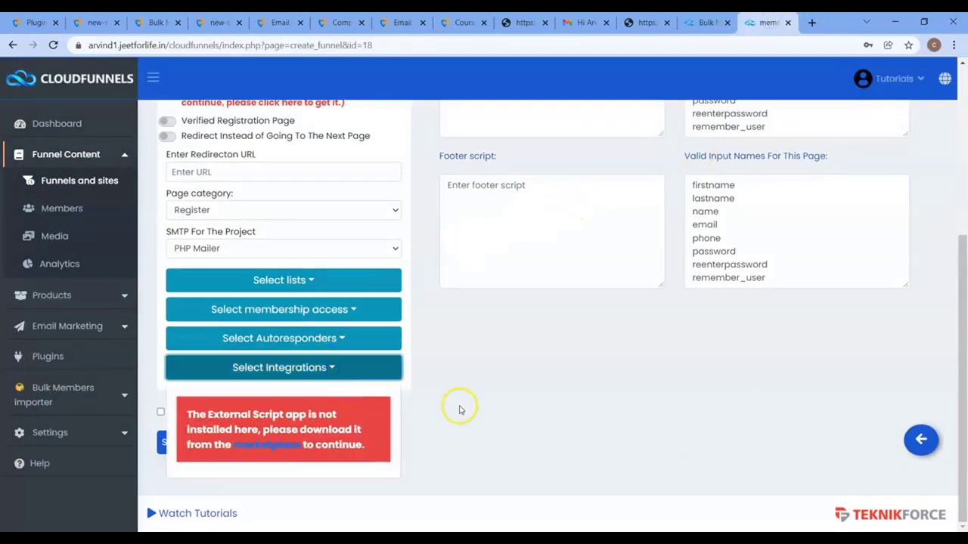
pyautogui.click(460, 412)
pyautogui.click(87, 394)
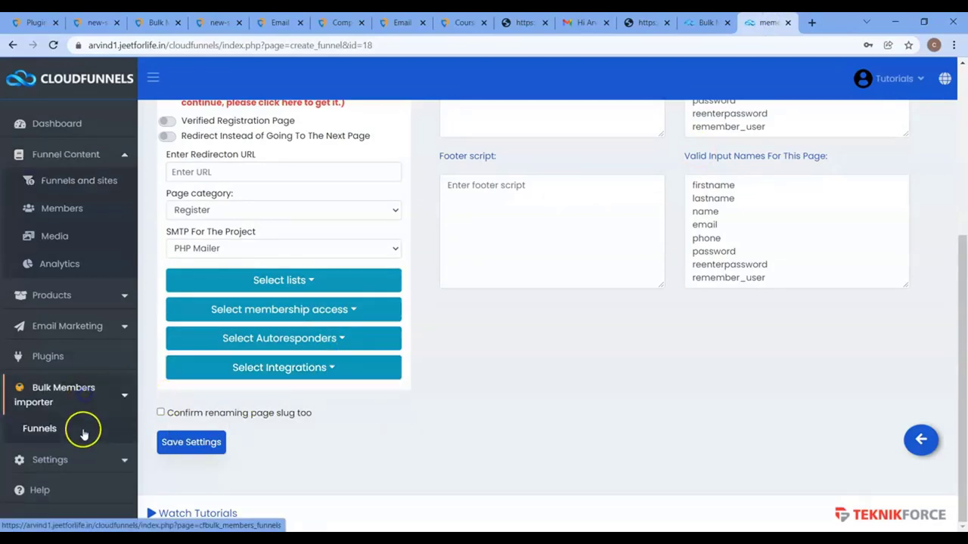
pyautogui.click(82, 429)
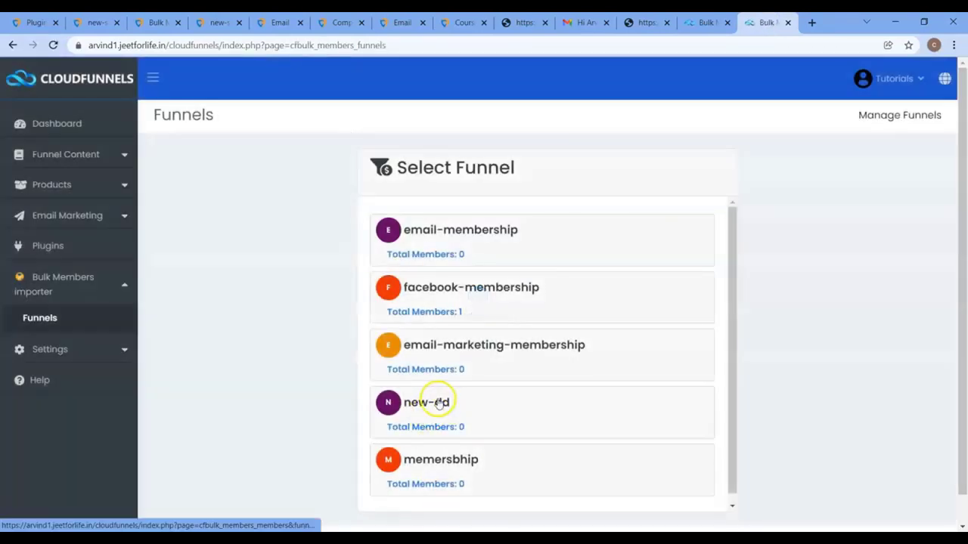